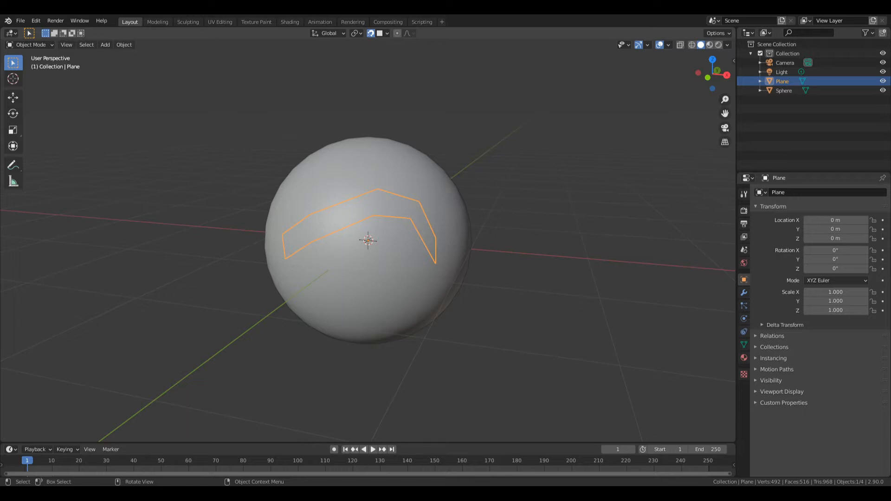
Give the curved plane strip a new material and set its viewport display color to black
{"action": "middle_click_drag", "start_coordinate": [417, 260], "coordinate": [392, 273]}
{"action": "middle_click_drag", "start_coordinate": [438, 247], "coordinate": [414, 131]}
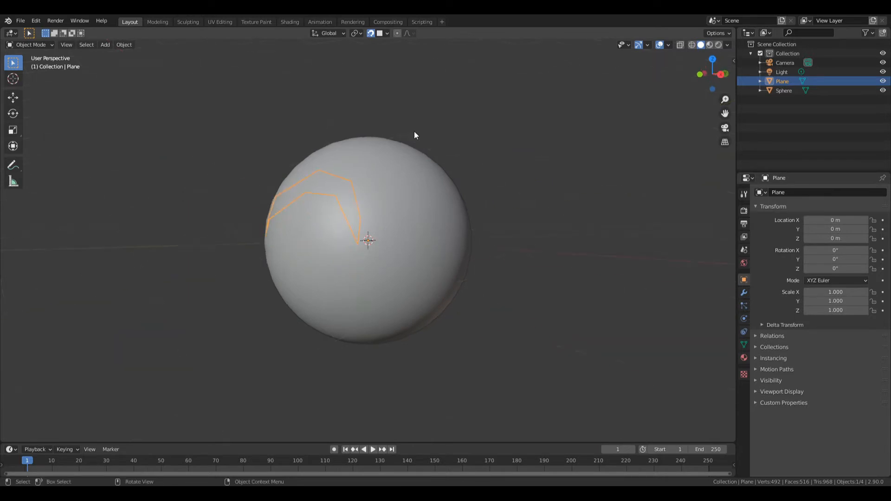
{"action": "middle_click_drag", "start_coordinate": [236, 317], "coordinate": [412, 187]}
{"action": "left_click", "coordinate": [386, 185]}
{"action": "left_click", "coordinate": [385, 189]}
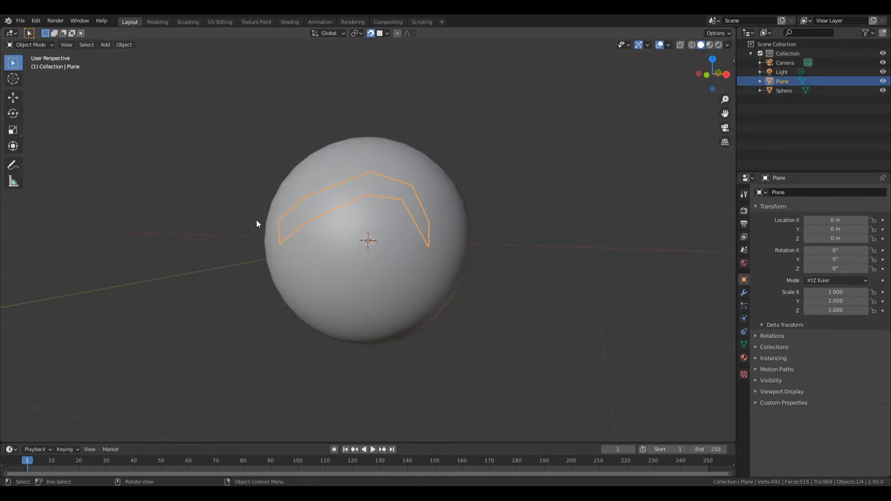
{"action": "left_click", "coordinate": [744, 357]}
{"action": "left_click", "coordinate": [813, 231]}
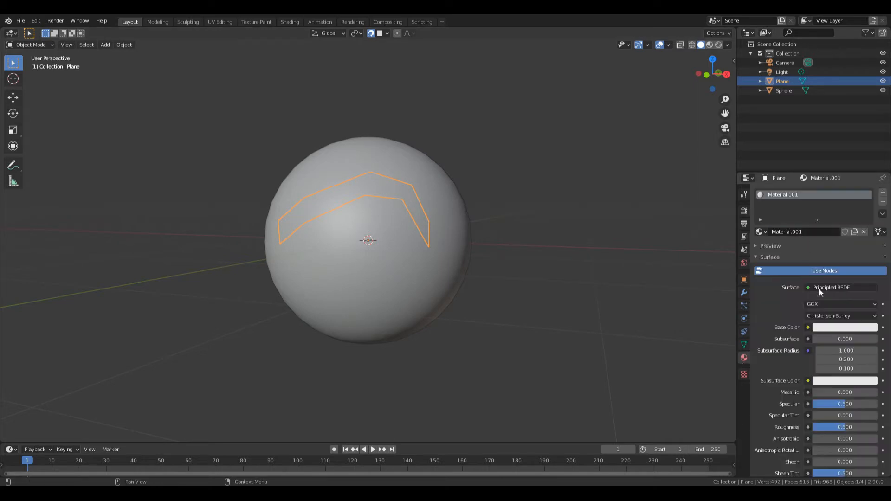
{"action": "scroll", "coordinate": [814, 344], "scroll_direction": "down", "scroll_amount": 10}
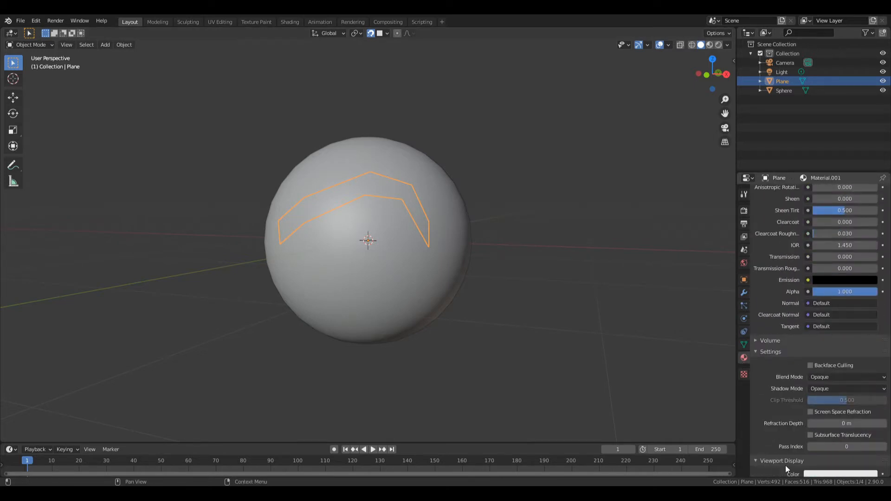
{"action": "left_click", "coordinate": [808, 472]}
{"action": "left_click_drag", "start_coordinate": [870, 356], "coordinate": [870, 409]}
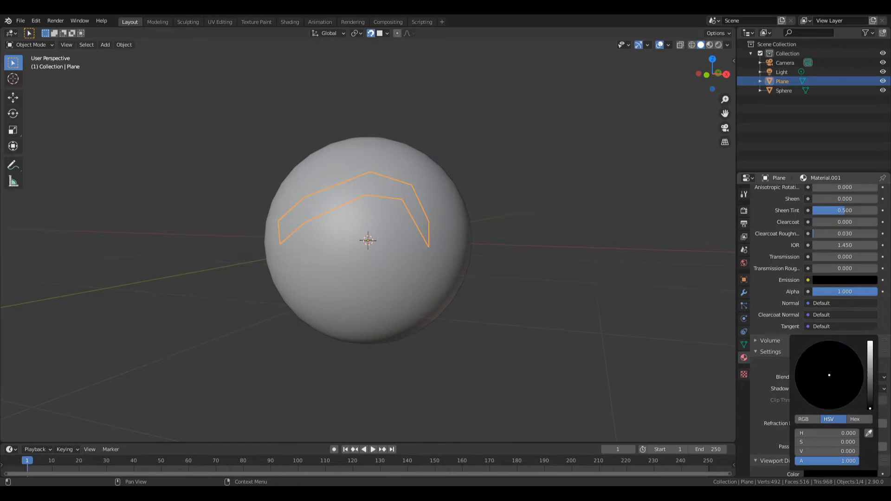
{"action": "left_click", "coordinate": [577, 174]}
{"action": "middle_click_drag", "start_coordinate": [576, 174], "coordinate": [499, 259]}
{"action": "left_click", "coordinate": [314, 290]}
{"action": "middle_click_drag", "start_coordinate": [325, 269], "coordinate": [342, 206]}
{"action": "left_click", "coordinate": [333, 264]}
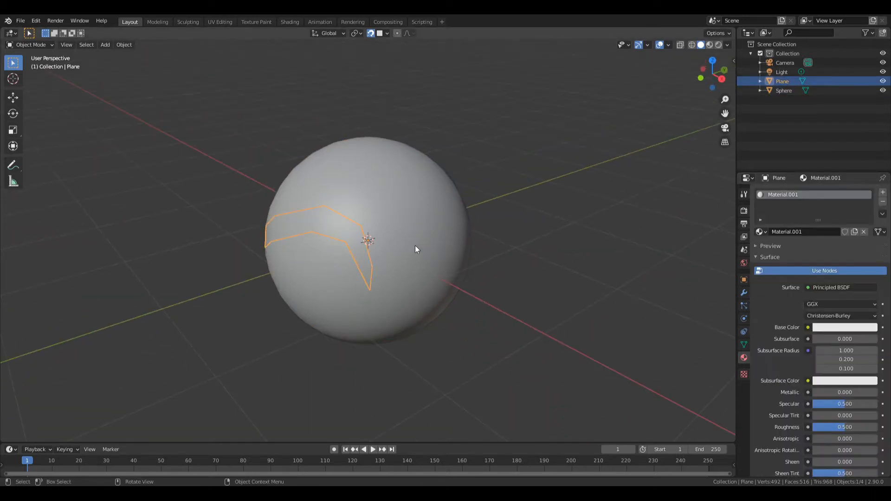
{"action": "middle_click_drag", "start_coordinate": [416, 246], "coordinate": [339, 237]}
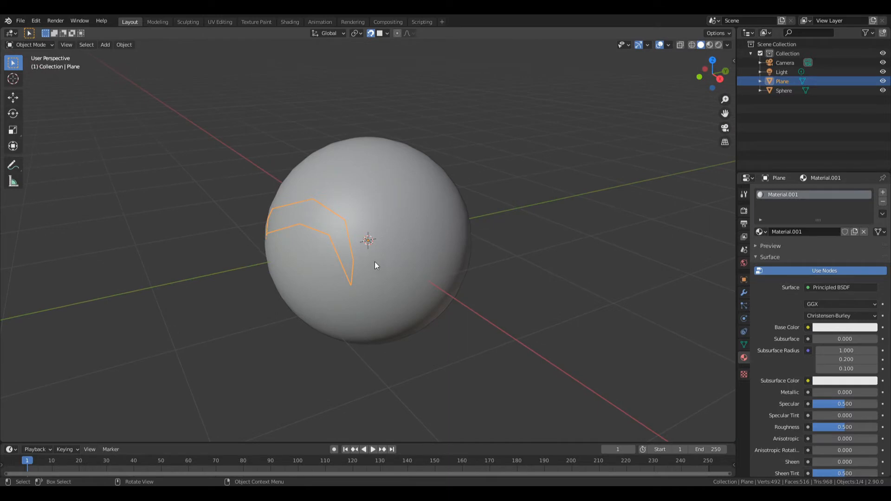
{"action": "middle_click_drag", "start_coordinate": [375, 263], "coordinate": [328, 241]}
{"action": "key", "text": "g"}
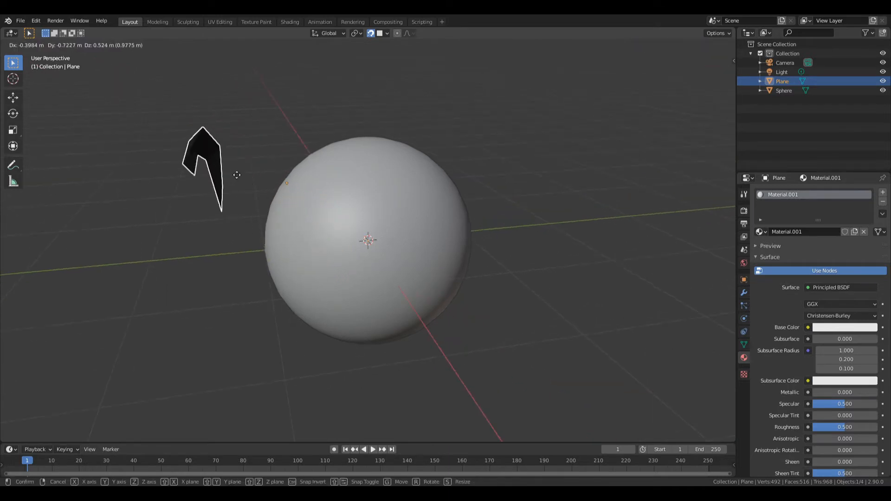
{"action": "key", "text": "Escape"}
Turn off snapping for transforms
{"action": "left_click", "coordinate": [370, 33]}
{"action": "middle_click_drag", "start_coordinate": [325, 195], "coordinate": [391, 214]}
{"action": "key", "text": "g"}
{"action": "key", "text": "Escape"}
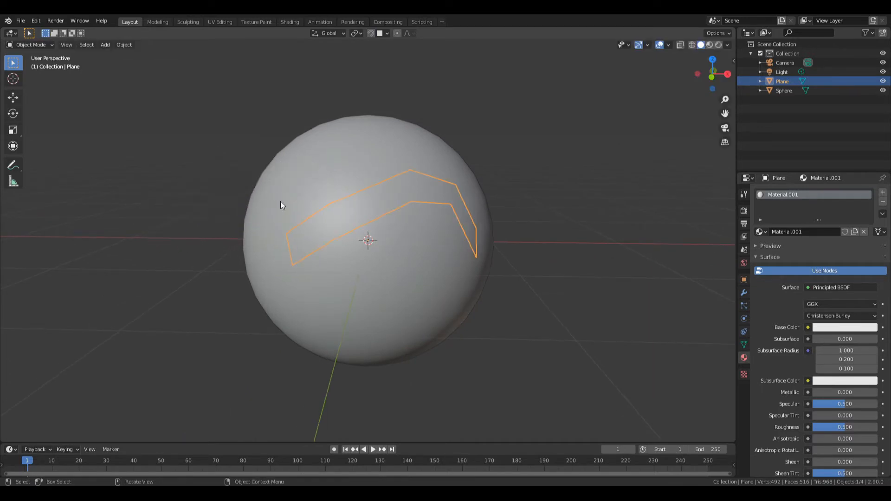
Add a Shrinkwrap modifier to the plane strip with the sphere as target and the snap mode set to Outside
{"action": "middle_click_drag", "start_coordinate": [433, 167], "coordinate": [669, 364]}
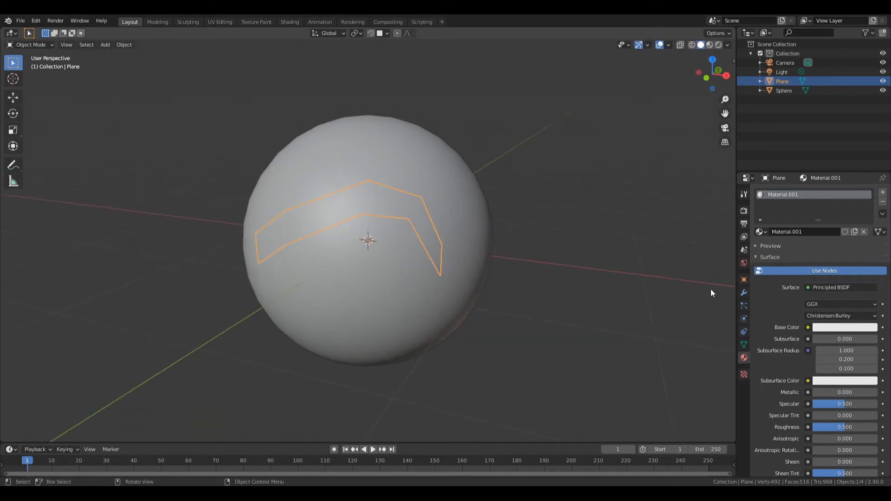
{"action": "left_click", "coordinate": [744, 292]}
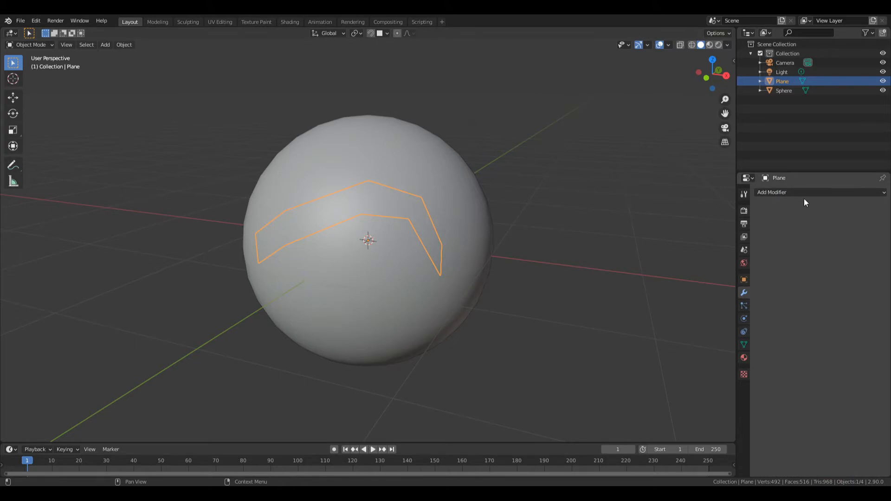
{"action": "left_click", "coordinate": [806, 194]}
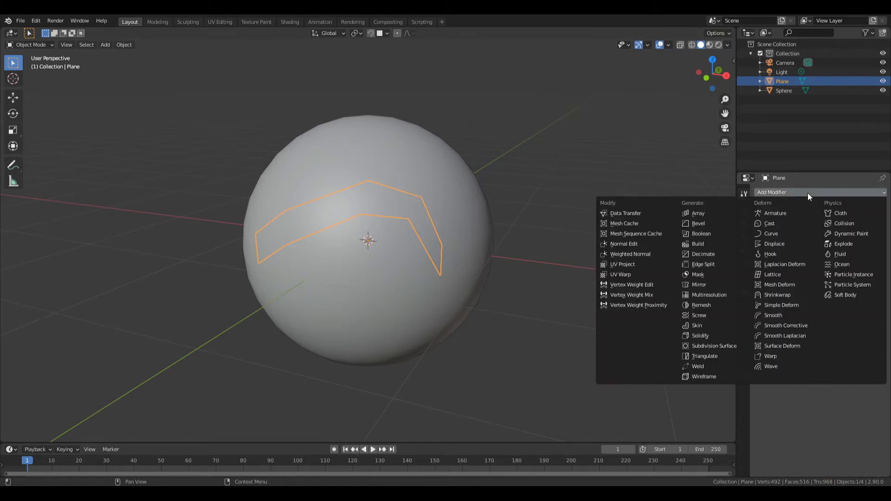
{"action": "left_click", "coordinate": [783, 295]}
{"action": "left_click", "coordinate": [871, 245]}
{"action": "left_click", "coordinate": [449, 166]}
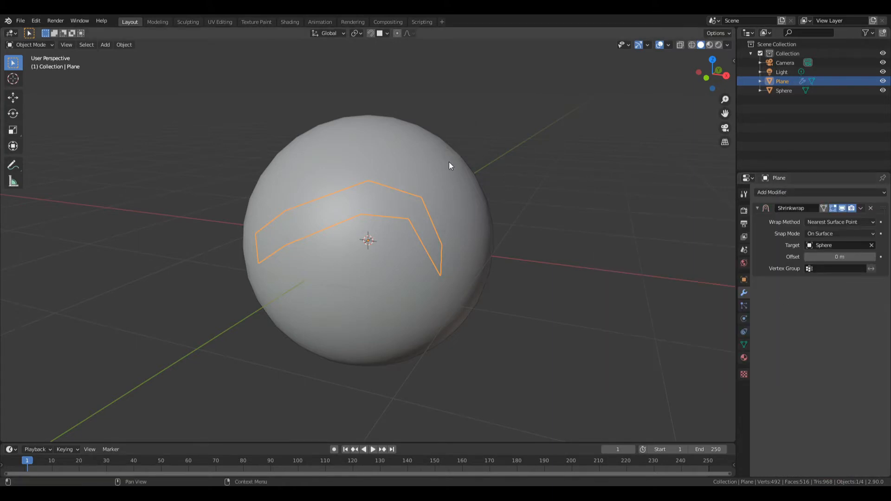
{"action": "left_click", "coordinate": [826, 235]}
{"action": "left_click", "coordinate": [825, 261]}
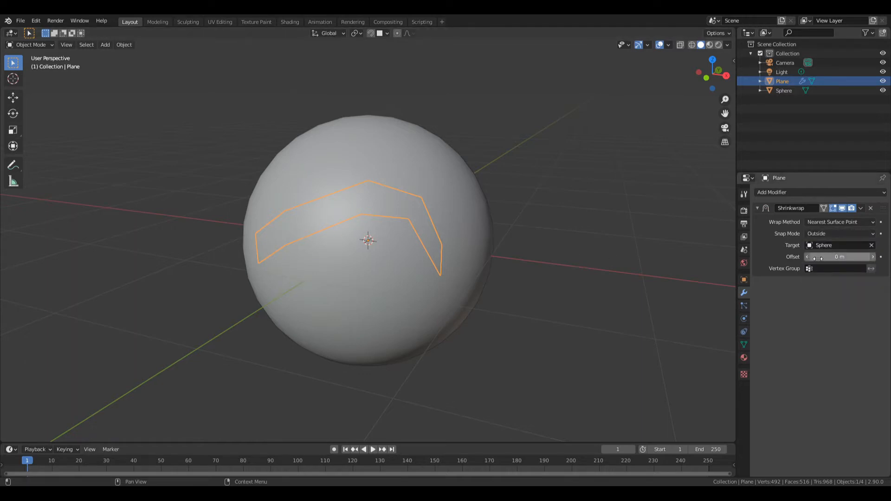
Try a Shrinkwrap offset of 0.05 m on the plane strip and reset it to 0 m
{"action": "left_click_drag", "start_coordinate": [824, 258], "coordinate": [832, 258]}
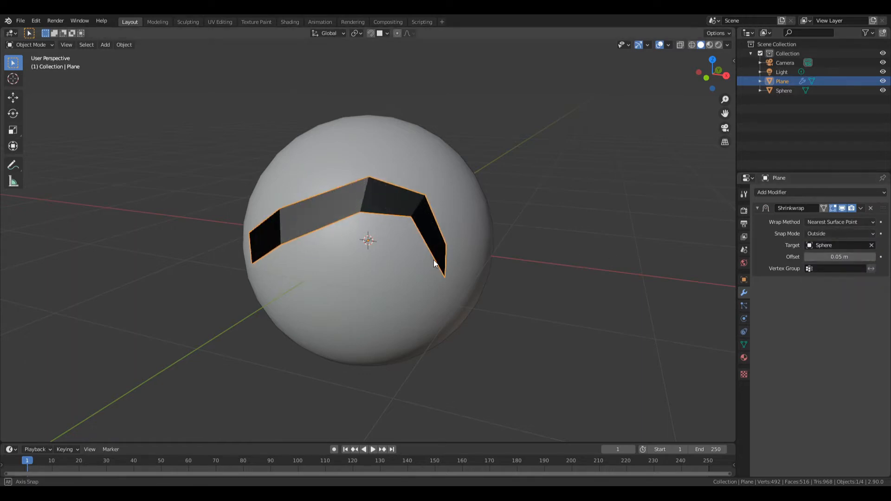
{"action": "middle_click_drag", "start_coordinate": [433, 259], "coordinate": [429, 163]}
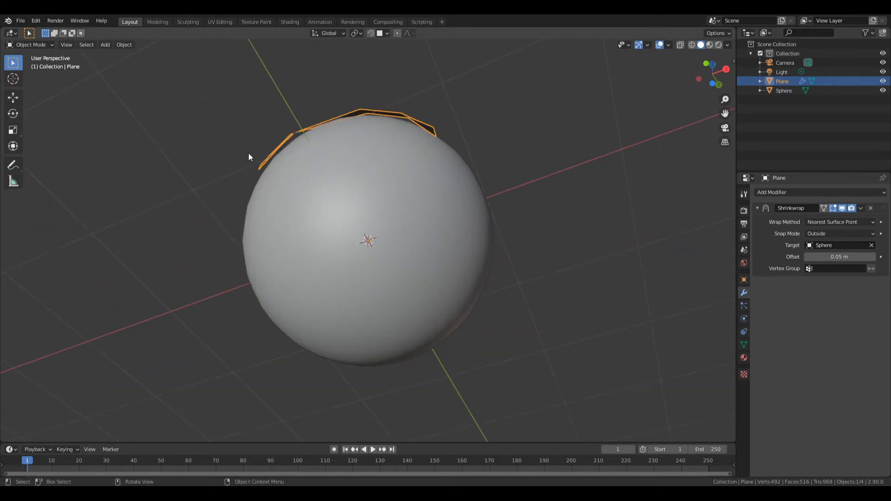
{"action": "middle_click_drag", "start_coordinate": [330, 127], "coordinate": [456, 180]}
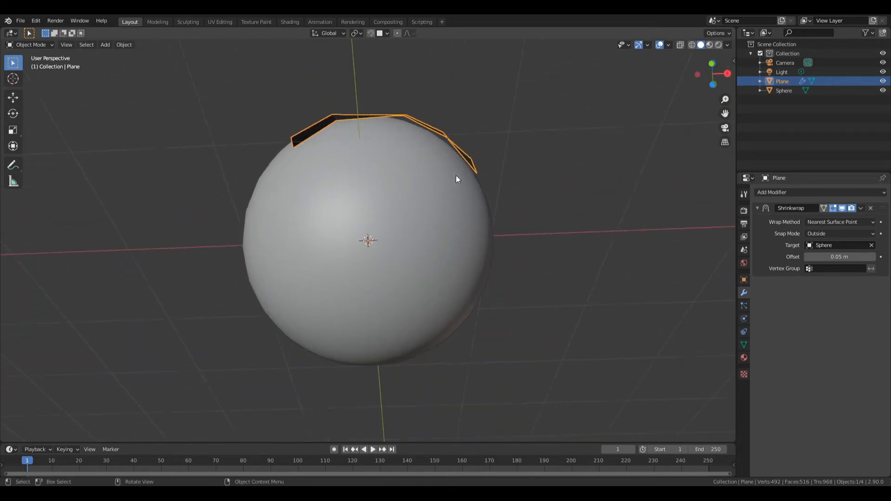
{"action": "middle_click_drag", "start_coordinate": [341, 143], "coordinate": [267, 272]}
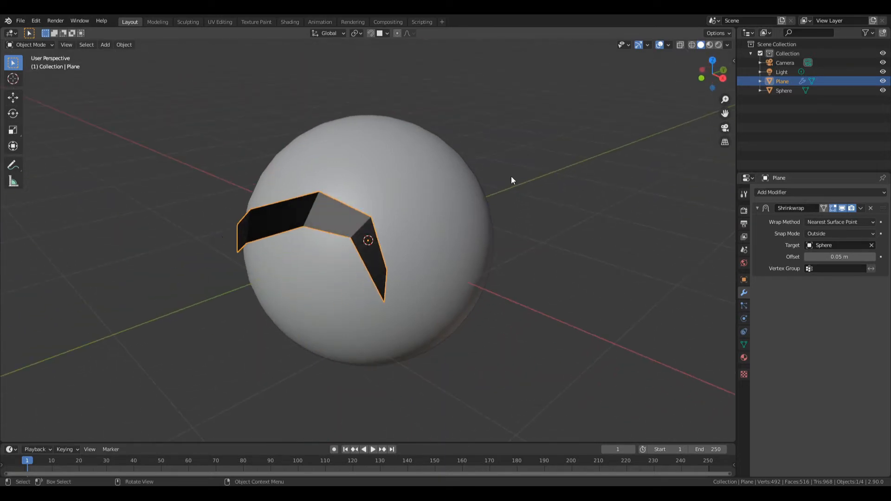
{"action": "middle_click_drag", "start_coordinate": [510, 179], "coordinate": [345, 182]}
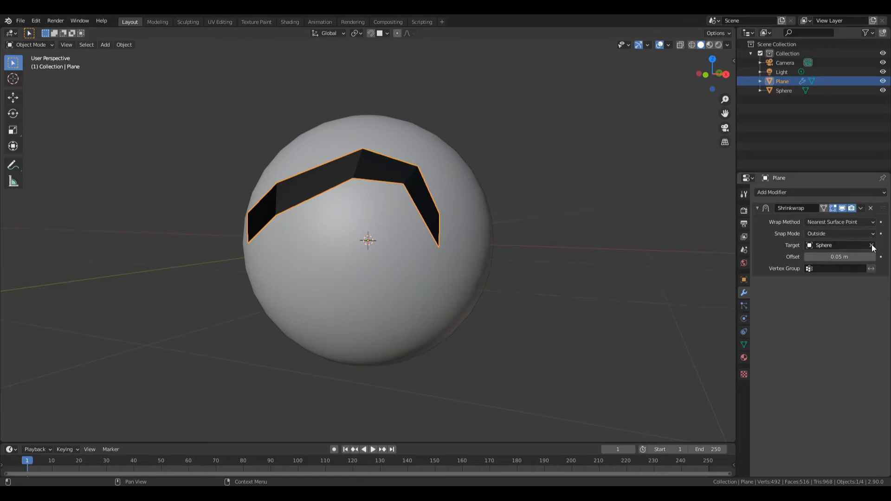
{"action": "left_click", "coordinate": [861, 258]}
{"action": "type", "text": "0"}
{"action": "key", "text": "Return"}
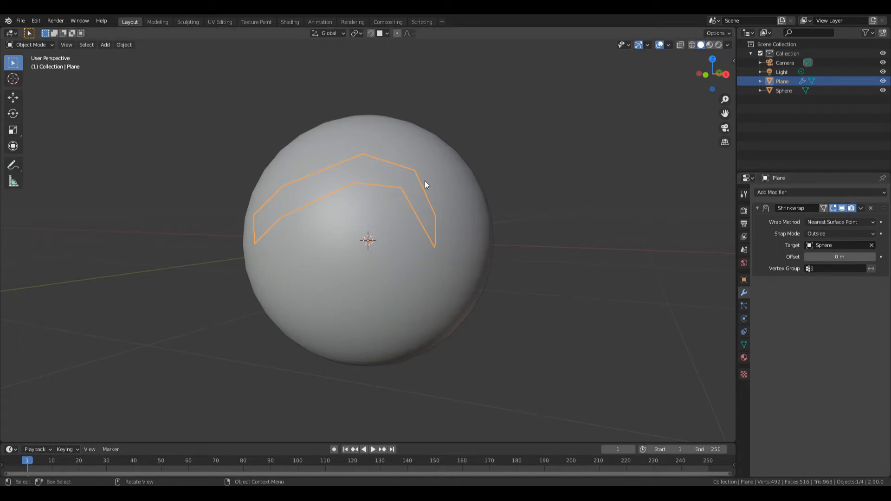
Add a Solidify modifier to the plane strip and set its thickness to -0.08 m
{"action": "left_click", "coordinate": [830, 192]}
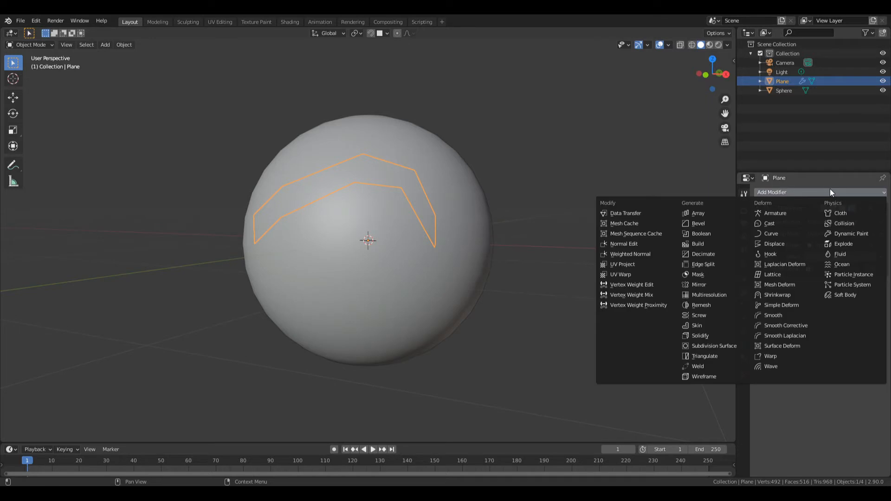
{"action": "left_click", "coordinate": [726, 335]}
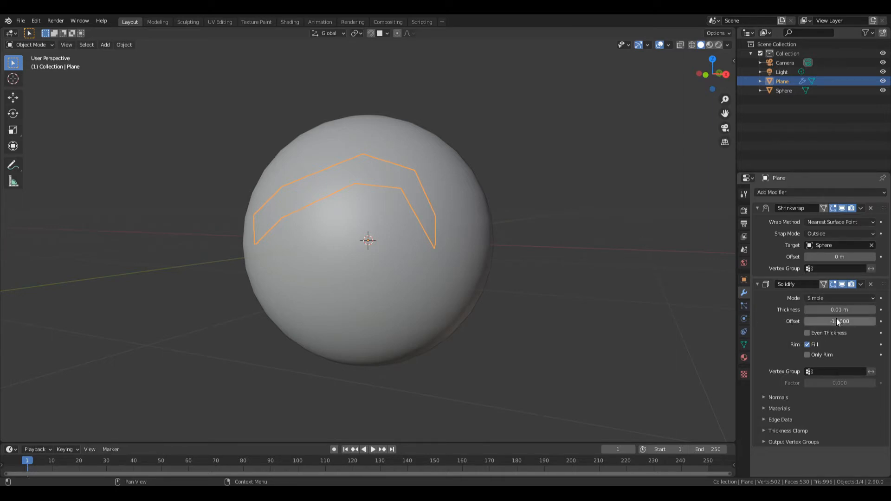
{"action": "middle_click_drag", "start_coordinate": [500, 274], "coordinate": [421, 275]}
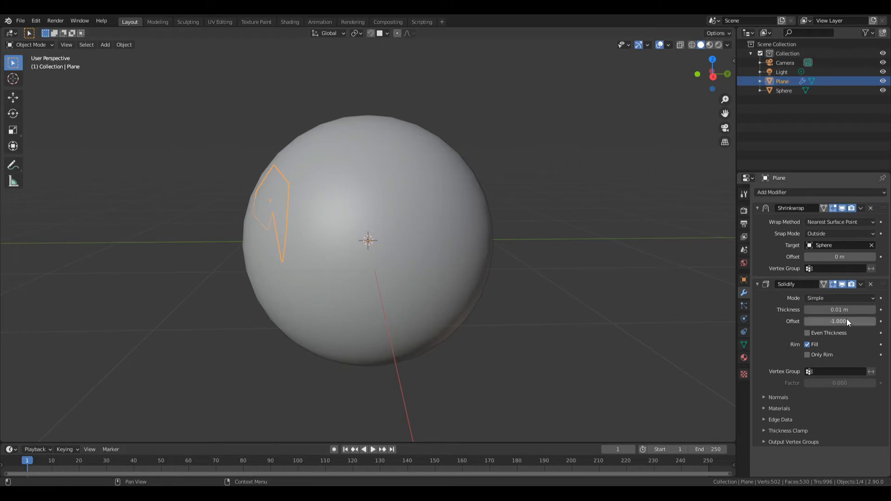
{"action": "left_click_drag", "start_coordinate": [839, 309], "coordinate": [803, 310]}
{"action": "middle_click_drag", "start_coordinate": [335, 240], "coordinate": [404, 196]}
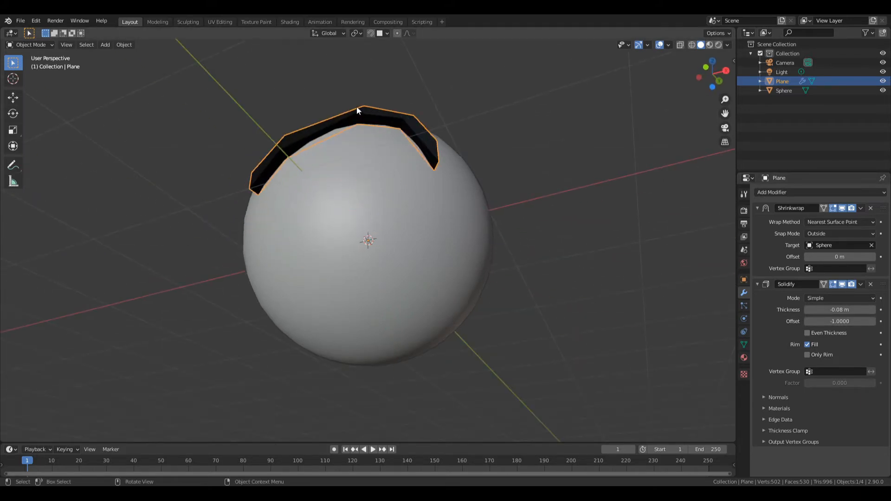
{"action": "middle_click_drag", "start_coordinate": [358, 110], "coordinate": [414, 57]}
{"action": "scroll", "coordinate": [378, 167], "scroll_direction": "up", "scroll_amount": 3}
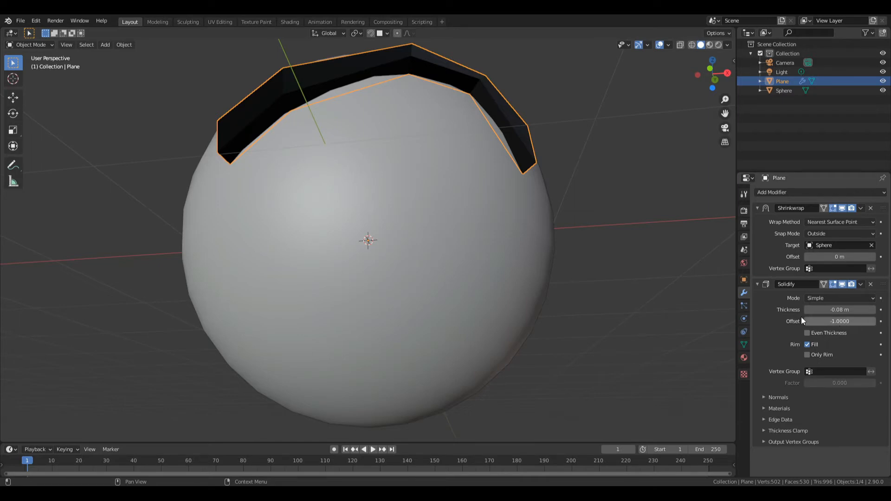
{"action": "middle_click_drag", "start_coordinate": [686, 285], "coordinate": [274, 155]}
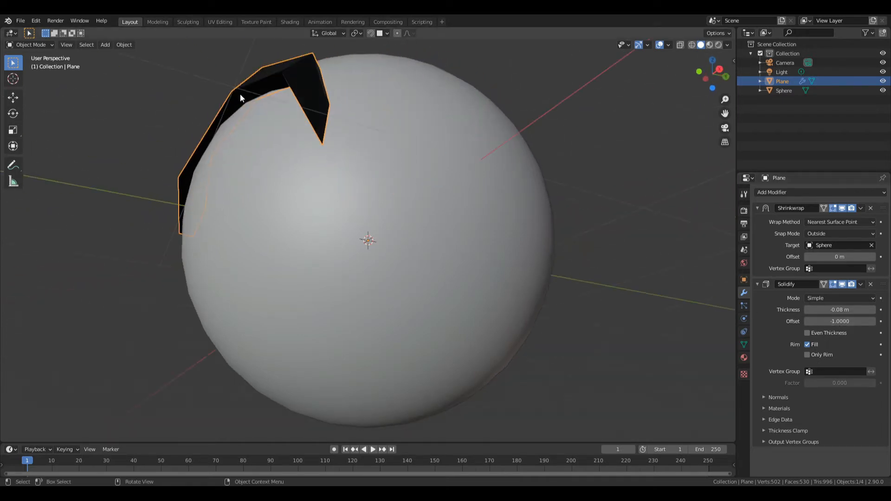
{"action": "middle_click_drag", "start_coordinate": [240, 97], "coordinate": [235, 91]}
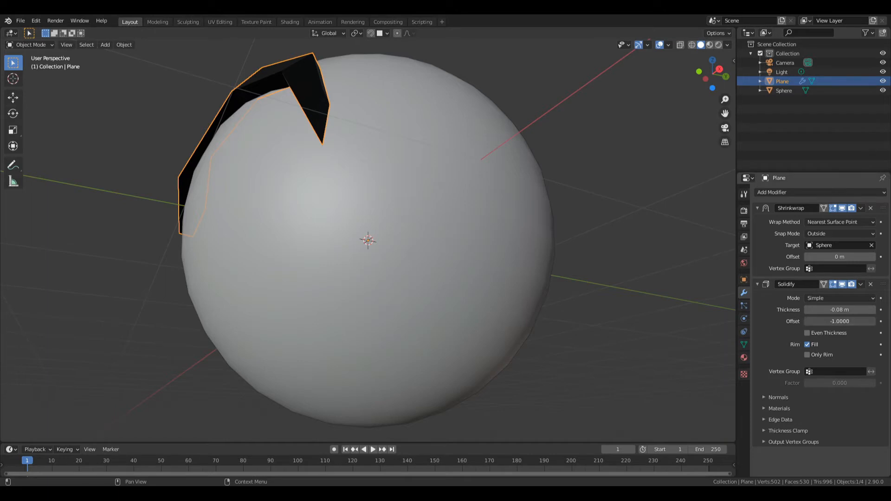
Enable Even Thickness and Only Rim in the Solidify modifier, keeping the rim Fill on
{"action": "mouse_move", "coordinate": [840, 321]}
{"action": "left_mouse_down"}
{"action": "mouse_move", "coordinate": [868, 321]}
{"action": "mouse_move", "coordinate": [835, 321]}
{"action": "left_mouse_up"}
{"action": "middle_click_drag", "start_coordinate": [308, 279], "coordinate": [367, 269]}
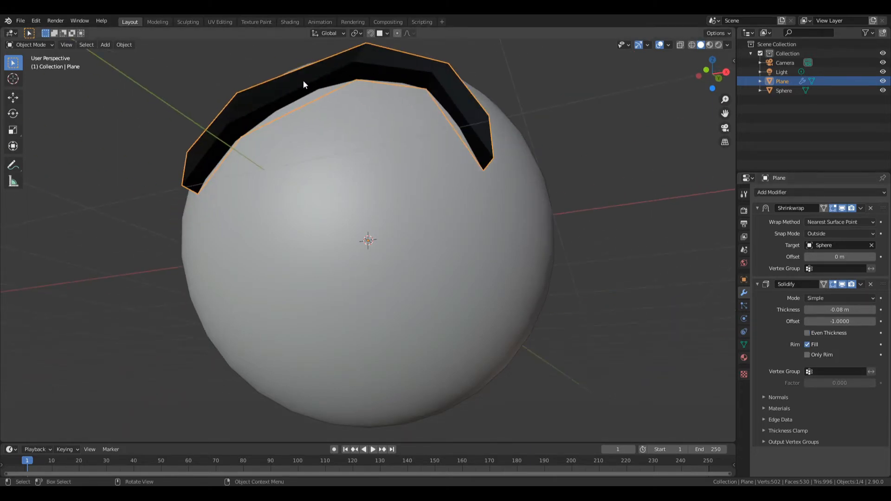
{"action": "left_click", "coordinate": [808, 333]}
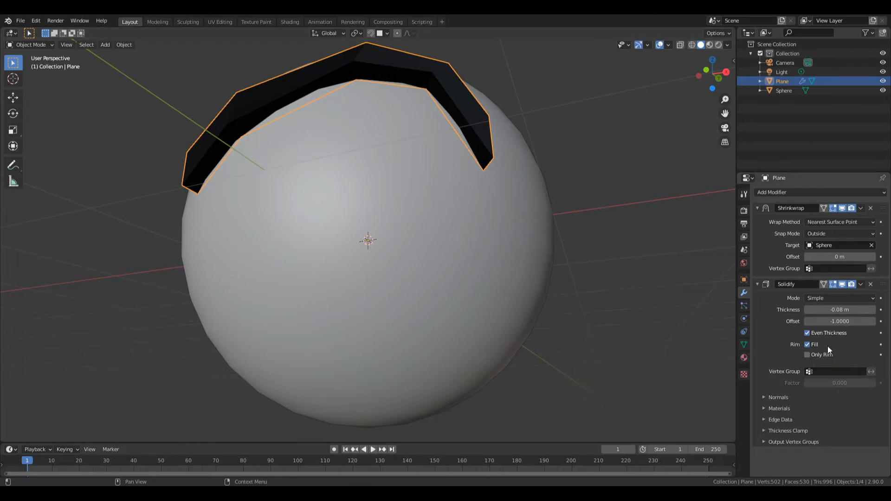
{"action": "left_click", "coordinate": [807, 344]}
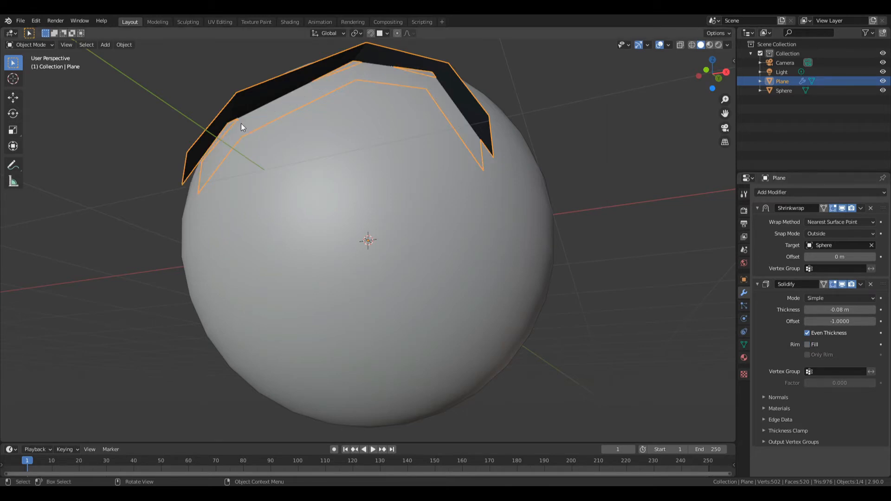
{"action": "left_click", "coordinate": [814, 345]}
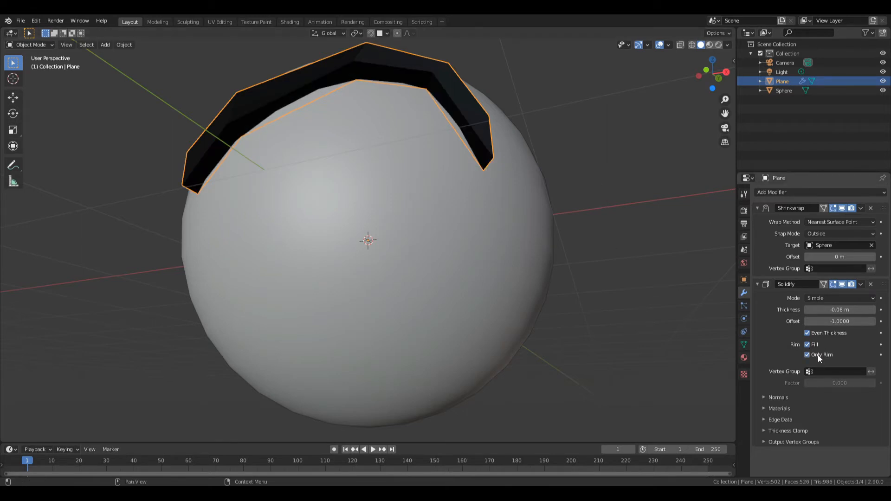
Hide the sphere and select the solidified plane strip to expose its inner side
{"action": "middle_click_drag", "start_coordinate": [523, 199], "coordinate": [409, 225]}
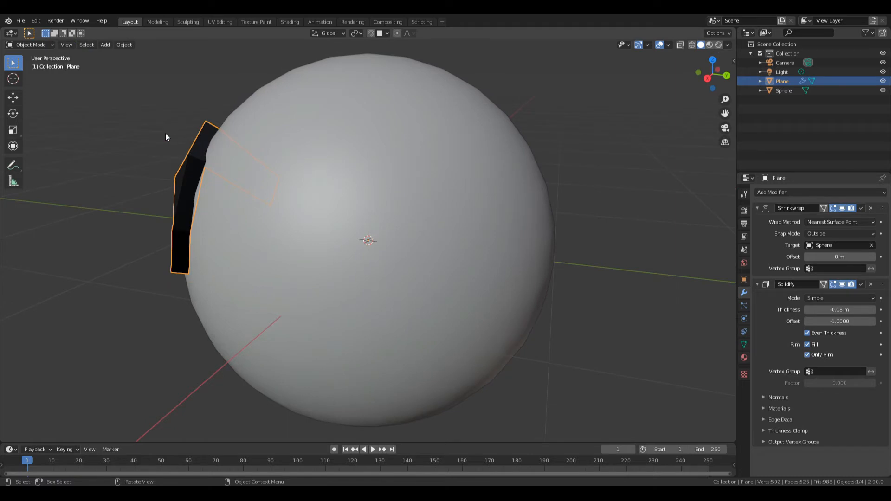
{"action": "middle_click_drag", "start_coordinate": [189, 170], "coordinate": [225, 186]}
{"action": "scroll", "coordinate": [225, 185], "scroll_direction": "up", "scroll_amount": 1}
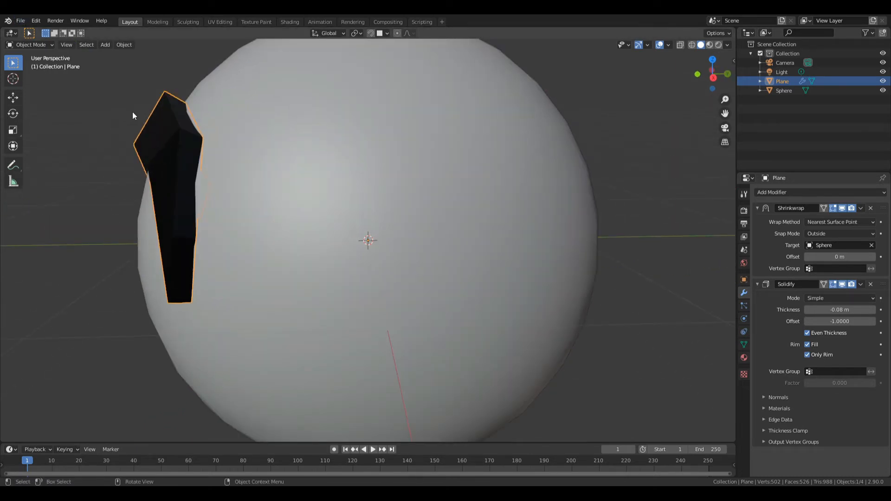
{"action": "left_click", "coordinate": [297, 186]}
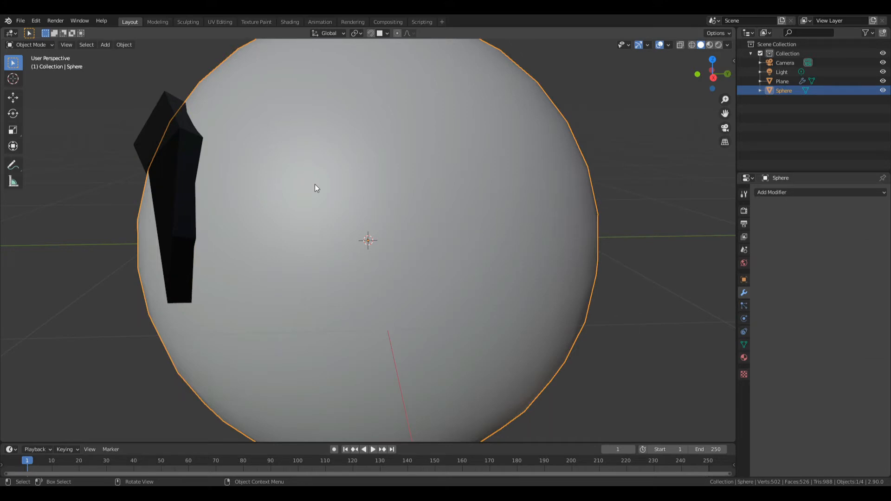
{"action": "key", "text": "h"}
{"action": "middle_click_drag", "start_coordinate": [314, 185], "coordinate": [485, 167]}
{"action": "left_click", "coordinate": [404, 181]}
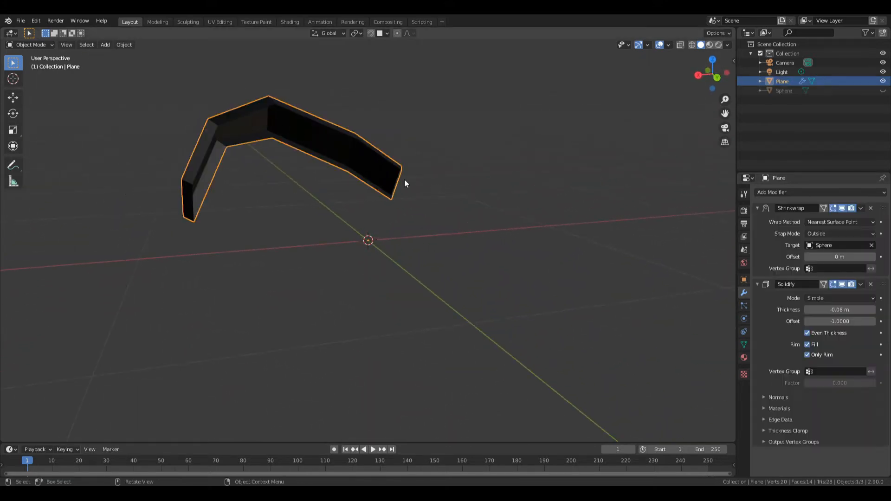
Turn the Solidify modifier's Only Rim off and back on to compare the strip's inner side
{"action": "left_click", "coordinate": [807, 354]}
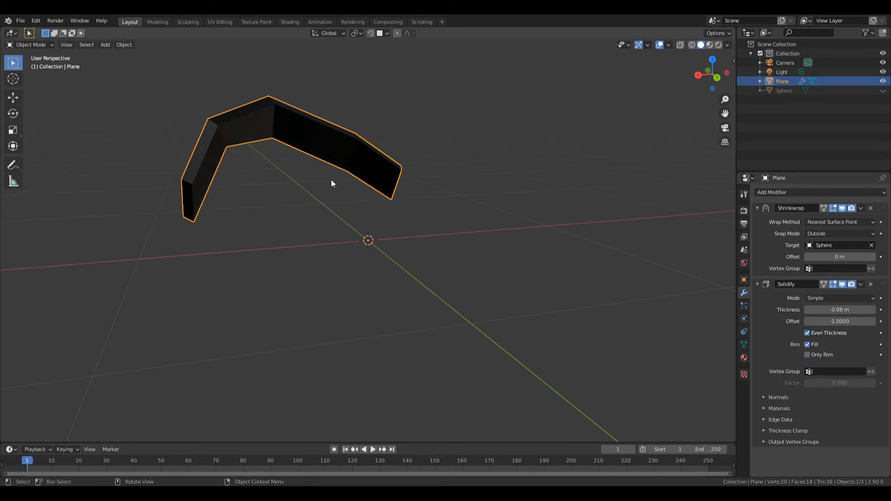
{"action": "middle_click_drag", "start_coordinate": [332, 183], "coordinate": [300, 162]}
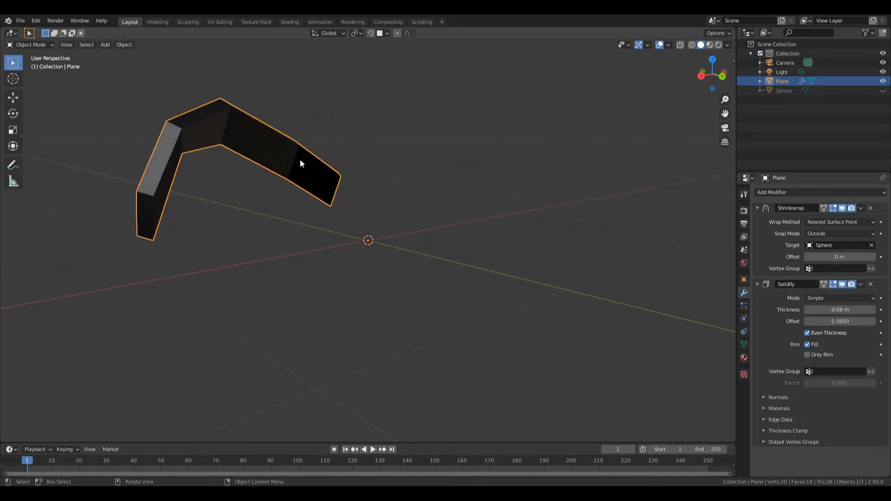
{"action": "left_click", "coordinate": [830, 355]}
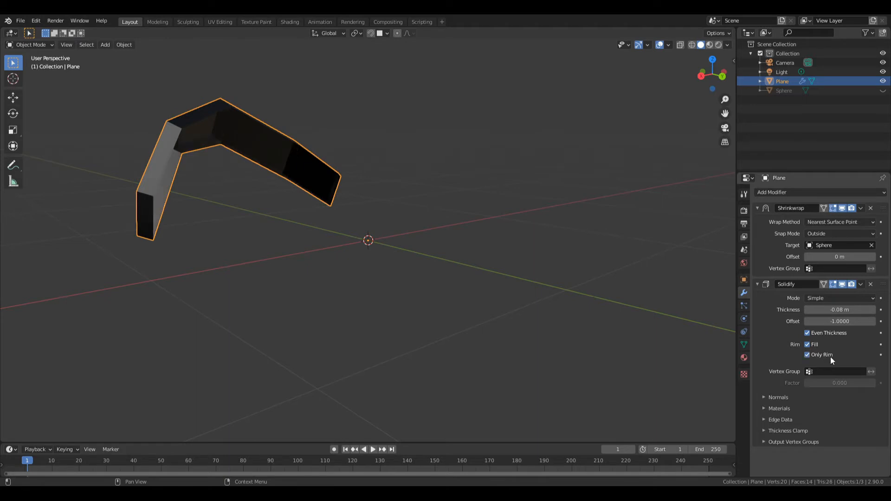
{"action": "middle_click_drag", "start_coordinate": [255, 132], "coordinate": [441, 222]}
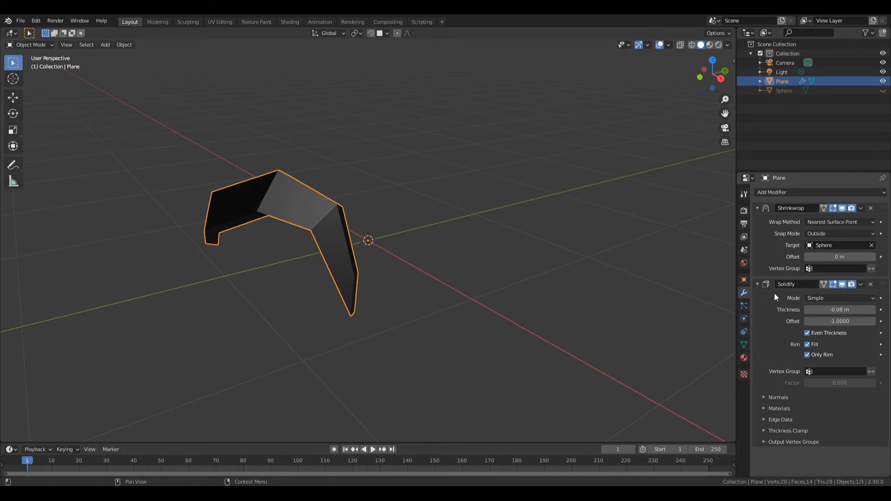
Switch the Solidify mode to Complex and inspect the strip from several sides
{"action": "key", "text": "ctrl+z"}
{"action": "left_click", "coordinate": [833, 298]}
{"action": "left_click", "coordinate": [829, 319]}
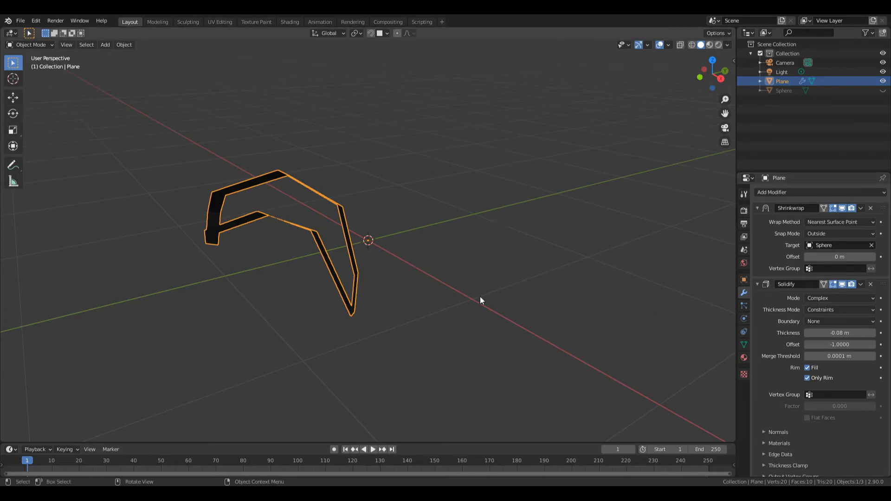
{"action": "middle_click_drag", "start_coordinate": [480, 300], "coordinate": [624, 354]}
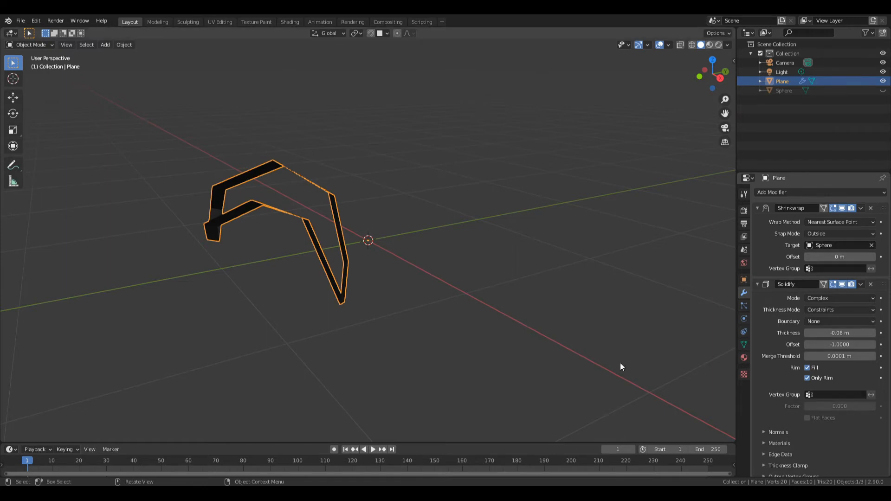
{"action": "middle_click_drag", "start_coordinate": [483, 345], "coordinate": [284, 312]}
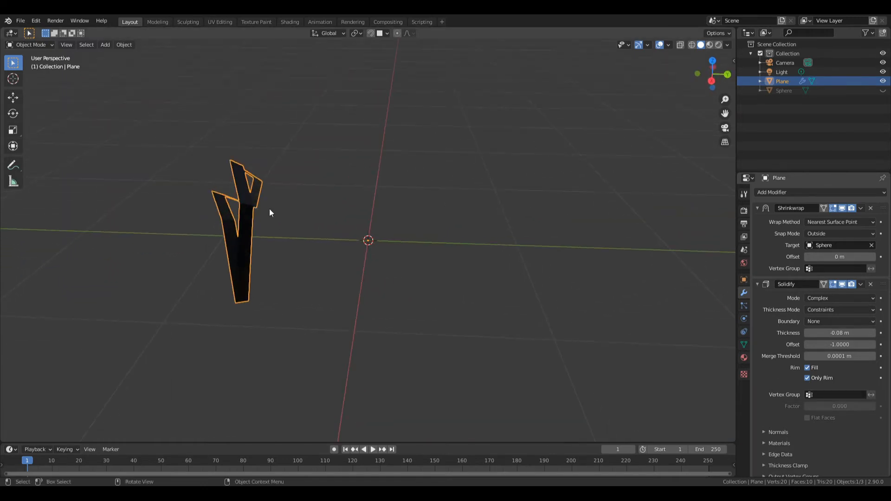
{"action": "middle_click_drag", "start_coordinate": [269, 213], "coordinate": [639, 335]}
Disable Only Rim in the Solidify modifier, and try the strip without rim Fill before re-enabling Fill
{"action": "left_click", "coordinate": [808, 378]}
{"action": "middle_click_drag", "start_coordinate": [510, 324], "coordinate": [308, 182]}
{"action": "left_click", "coordinate": [808, 368]}
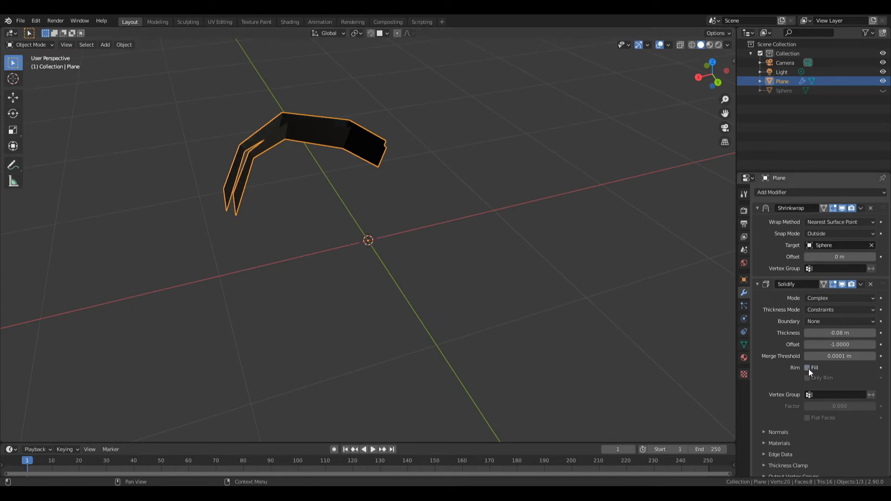
{"action": "middle_click_drag", "start_coordinate": [325, 270], "coordinate": [370, 295]}
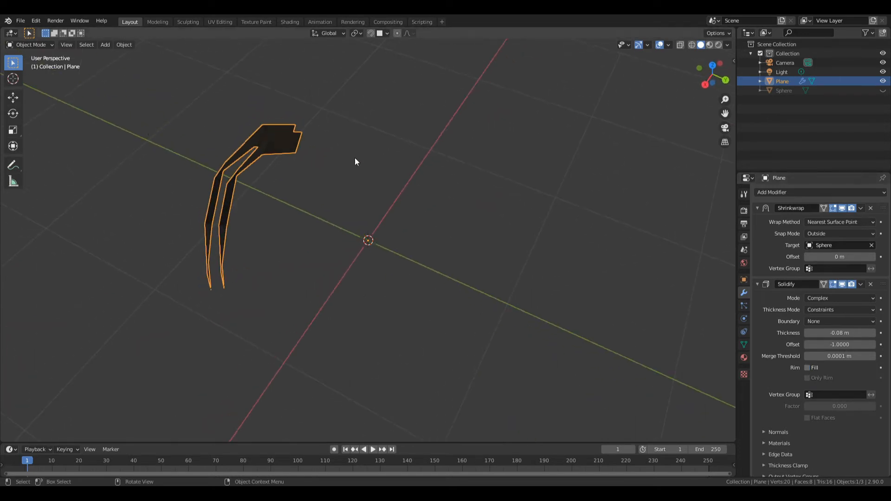
{"action": "left_click", "coordinate": [807, 367]}
{"action": "middle_click_drag", "start_coordinate": [488, 335], "coordinate": [591, 306]}
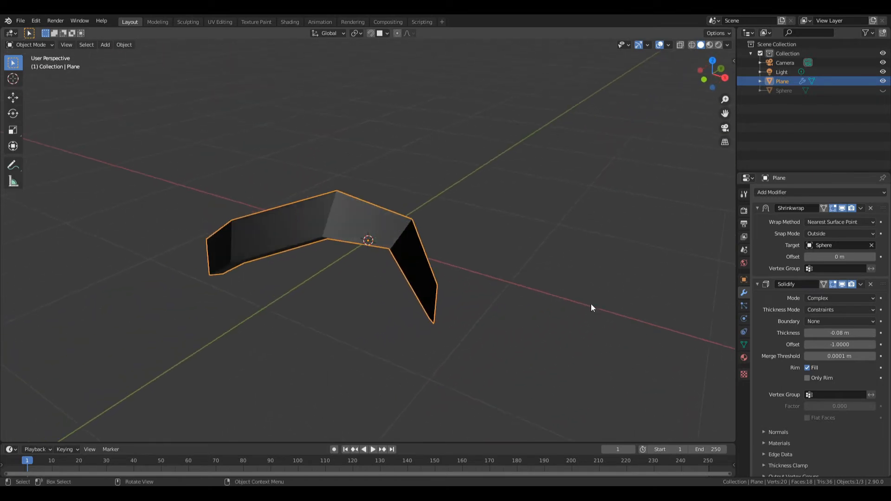
Try the Fixed, Even and Constraints thickness modes of the Solidify modifier and compare the strip's shape
{"action": "left_click", "coordinate": [846, 310]}
{"action": "left_click", "coordinate": [833, 316]}
{"action": "middle_click_drag", "start_coordinate": [464, 297], "coordinate": [403, 301]}
{"action": "left_click", "coordinate": [812, 309]}
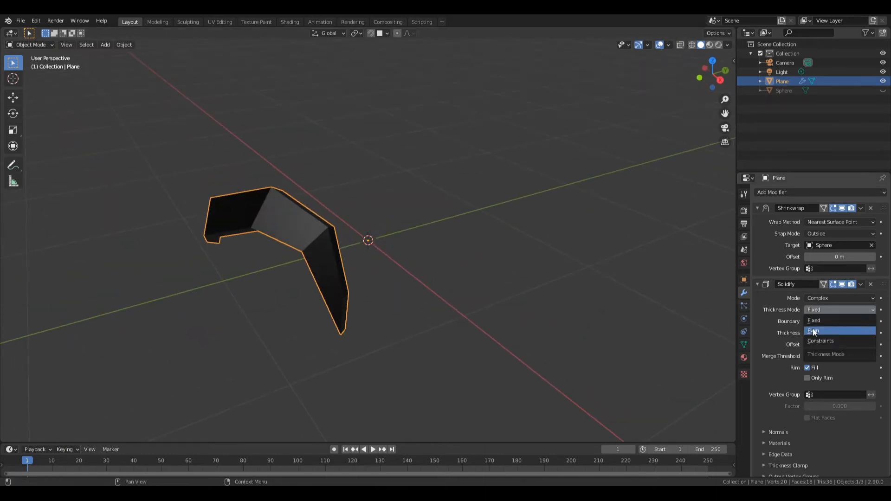
{"action": "left_click", "coordinate": [813, 330]}
{"action": "middle_click_drag", "start_coordinate": [489, 293], "coordinate": [374, 220]}
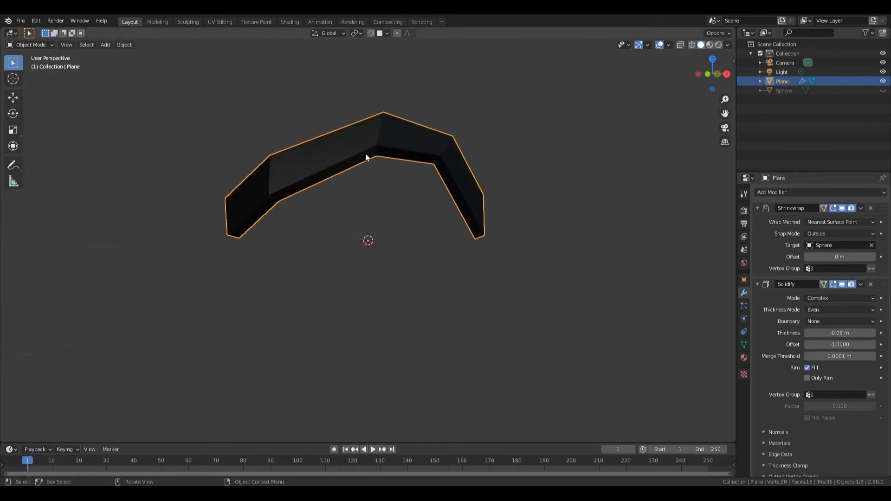
{"action": "middle_click_drag", "start_coordinate": [365, 157], "coordinate": [413, 197]}
{"action": "left_click", "coordinate": [828, 309]}
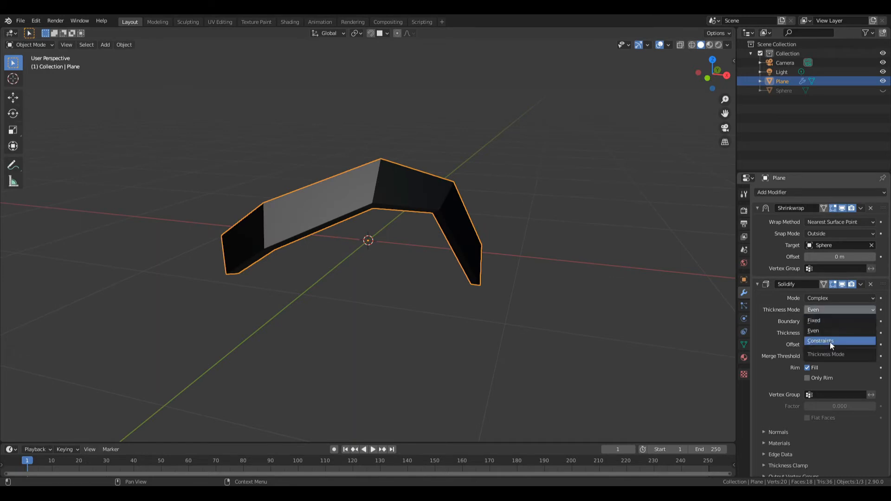
{"action": "left_click", "coordinate": [830, 341]}
{"action": "mouse_move", "coordinate": [372, 279]}
{"action": "middle_mouse_down"}
{"action": "mouse_move", "coordinate": [533, 291]}
{"action": "mouse_move", "coordinate": [357, 284]}
{"action": "middle_mouse_up"}
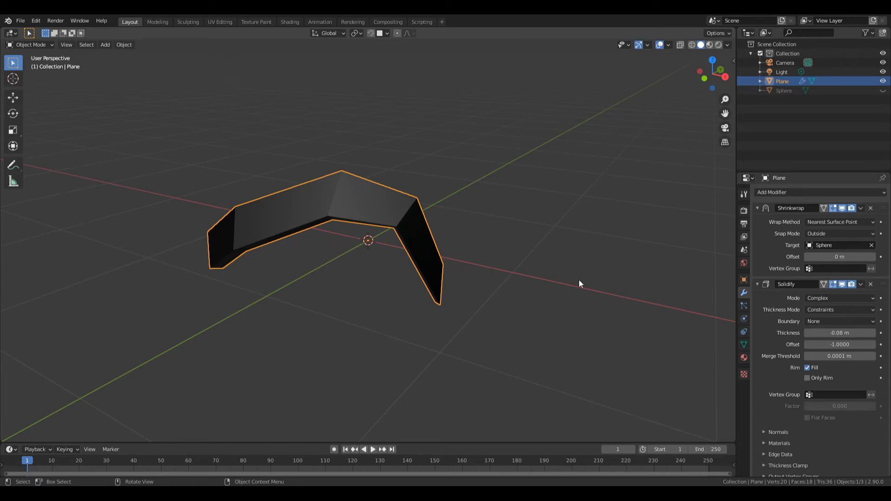
Set the Solidify modifier's Thickness Mode to Fixed and check the strip's edges
{"action": "left_click", "coordinate": [825, 312]}
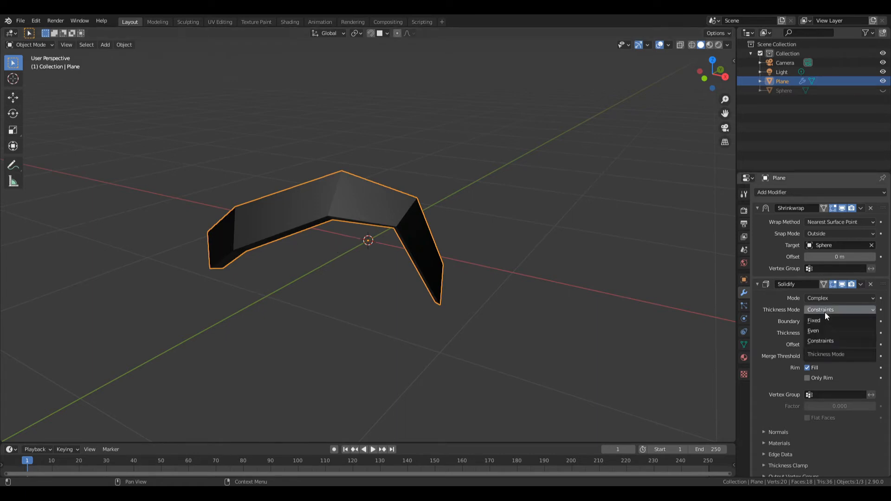
{"action": "left_click", "coordinate": [822, 320]}
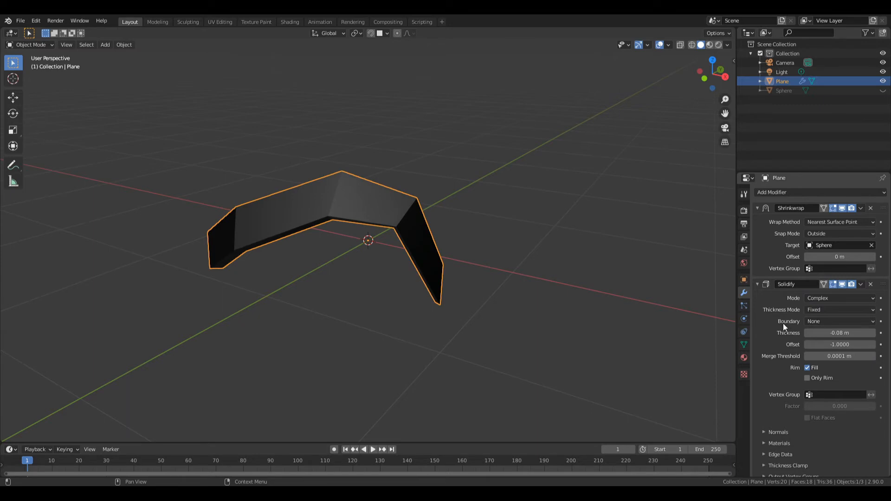
{"action": "middle_click_drag", "start_coordinate": [500, 308], "coordinate": [534, 297]}
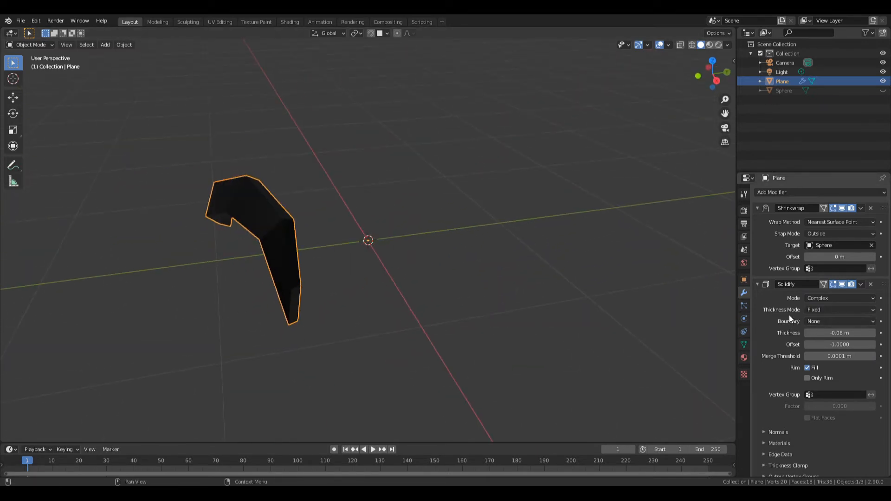
{"action": "middle_click_drag", "start_coordinate": [446, 278], "coordinate": [399, 207]}
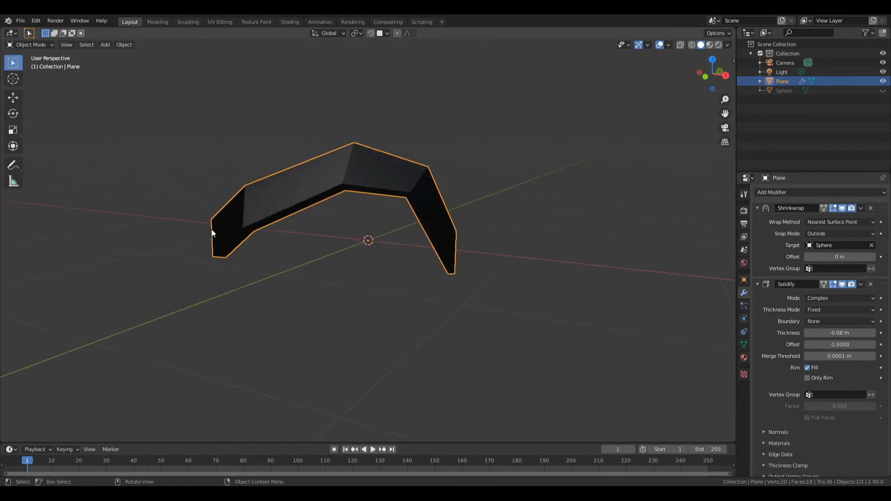
Try the Round and Flat boundary shapes in the Solidify modifier and restore the boundary to None
{"action": "left_click", "coordinate": [829, 318]}
{"action": "left_click", "coordinate": [822, 341]}
{"action": "middle_click_drag", "start_coordinate": [506, 223], "coordinate": [494, 134]}
{"action": "left_click", "coordinate": [848, 324]}
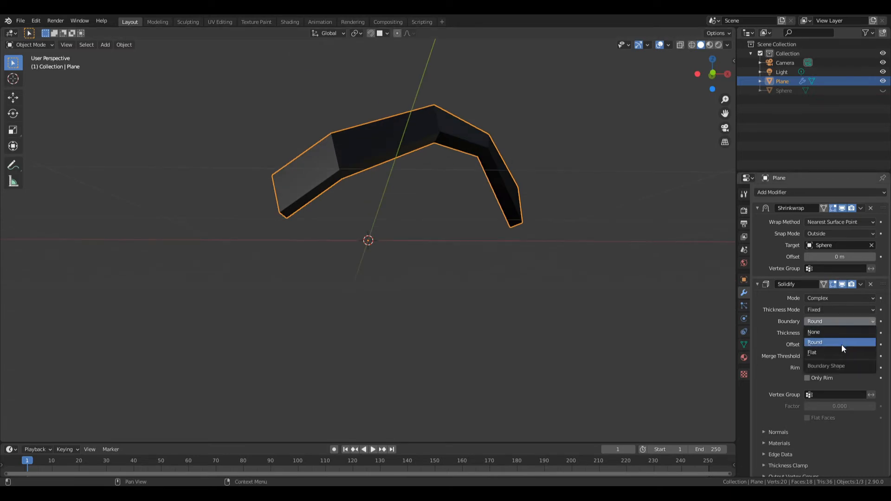
{"action": "left_click", "coordinate": [841, 352]}
{"action": "middle_click_drag", "start_coordinate": [659, 278], "coordinate": [418, 195]}
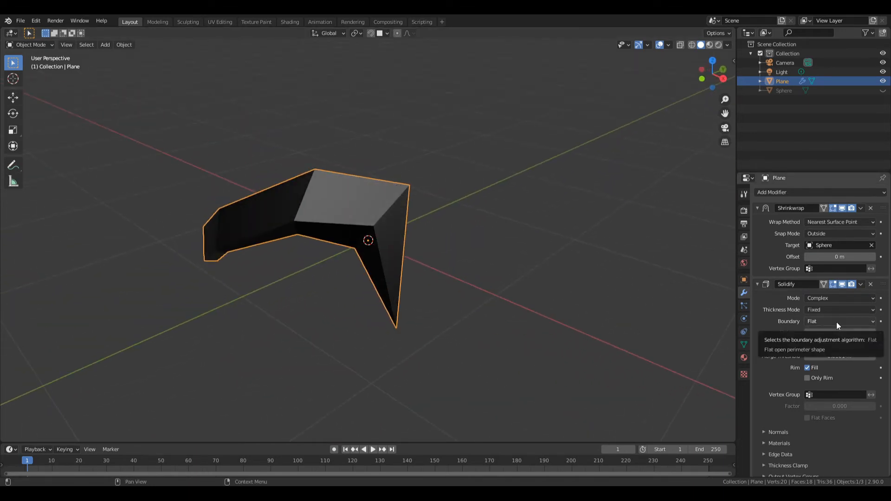
{"action": "left_click", "coordinate": [836, 321]}
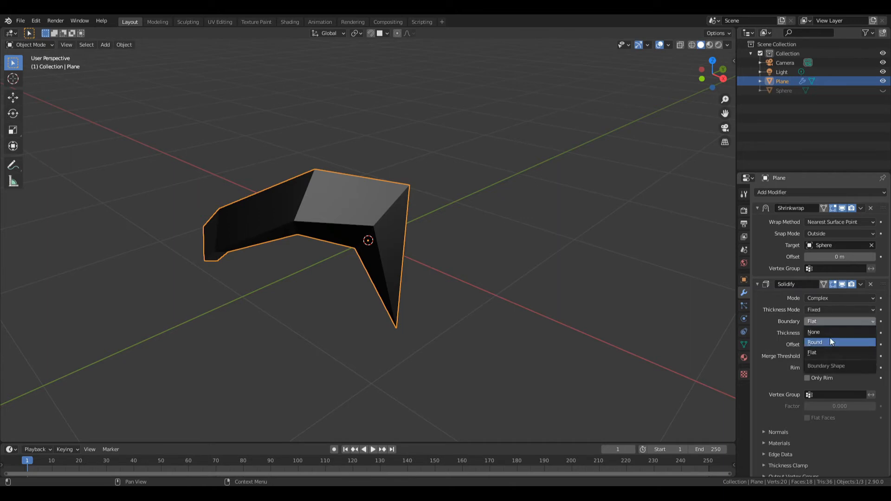
{"action": "left_click", "coordinate": [830, 338]}
{"action": "middle_click_drag", "start_coordinate": [649, 297], "coordinate": [533, 279]}
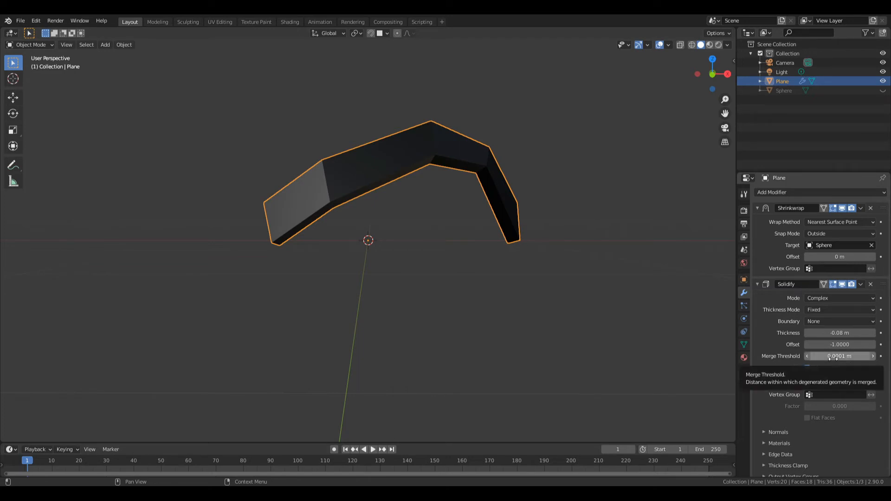
Raise the Solidify modifier's Merge Threshold to 0.1221 m and inspect the strip
{"action": "left_click_drag", "start_coordinate": [833, 358], "coordinate": [852, 358]}
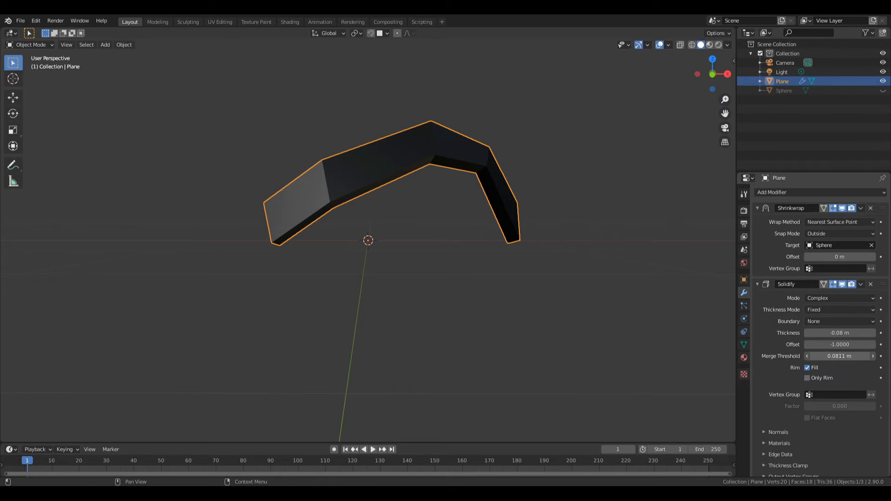
{"action": "mouse_move", "coordinate": [840, 356]}
{"action": "left_mouse_down"}
{"action": "mouse_move", "coordinate": [859, 356]}
{"action": "mouse_move", "coordinate": [838, 356]}
{"action": "left_mouse_up"}
{"action": "middle_click_drag", "start_coordinate": [511, 260], "coordinate": [435, 328]}
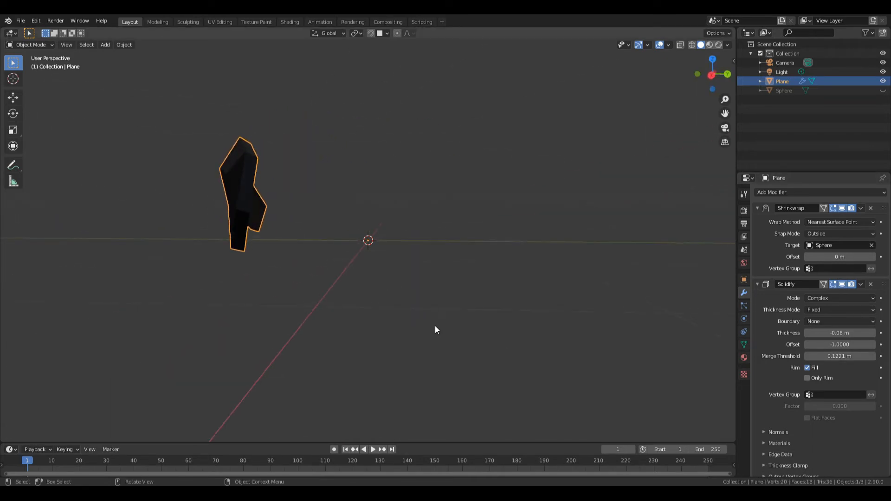
{"action": "scroll", "coordinate": [828, 405], "scroll_direction": "down", "scroll_amount": 1}
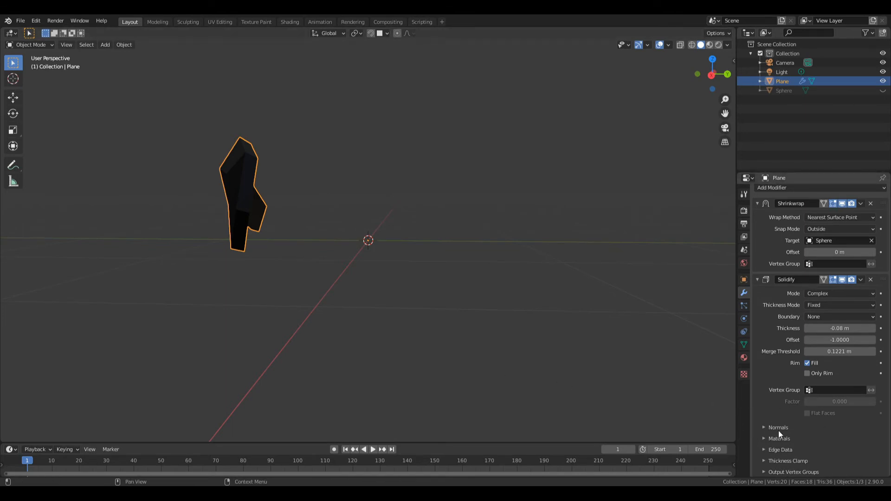
{"action": "middle_click_drag", "start_coordinate": [302, 266], "coordinate": [371, 258]}
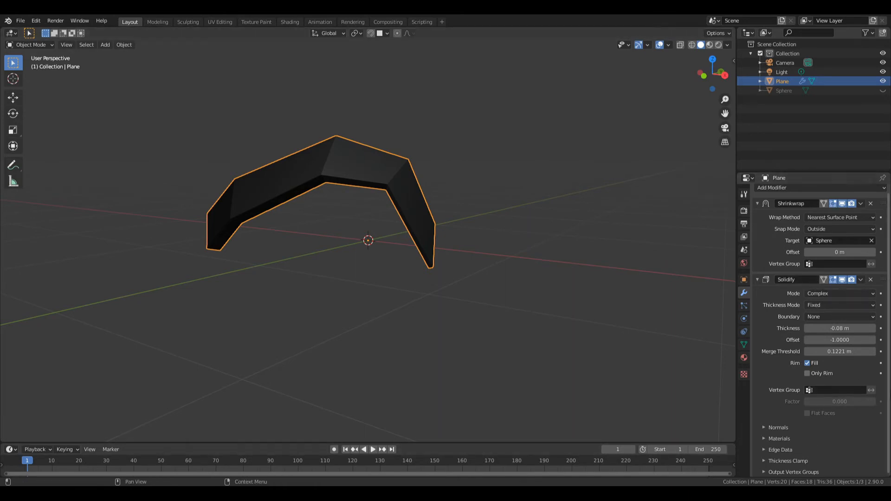
Add a Subdivision modifier to the plane strip and set its viewport levels to 2
{"action": "scroll", "coordinate": [738, 430], "scroll_direction": "down", "scroll_amount": 1}
{"action": "scroll", "coordinate": [783, 347], "scroll_direction": "up", "scroll_amount": 1}
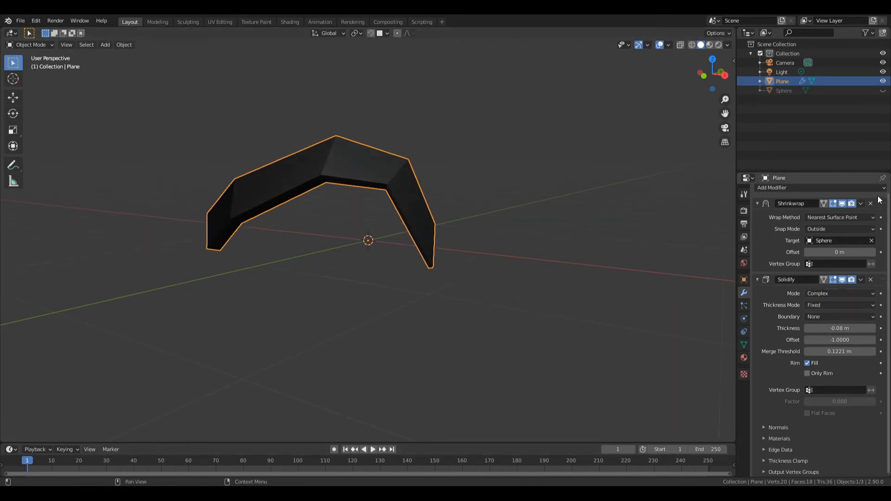
{"action": "left_click", "coordinate": [860, 189]}
{"action": "left_click", "coordinate": [733, 341]}
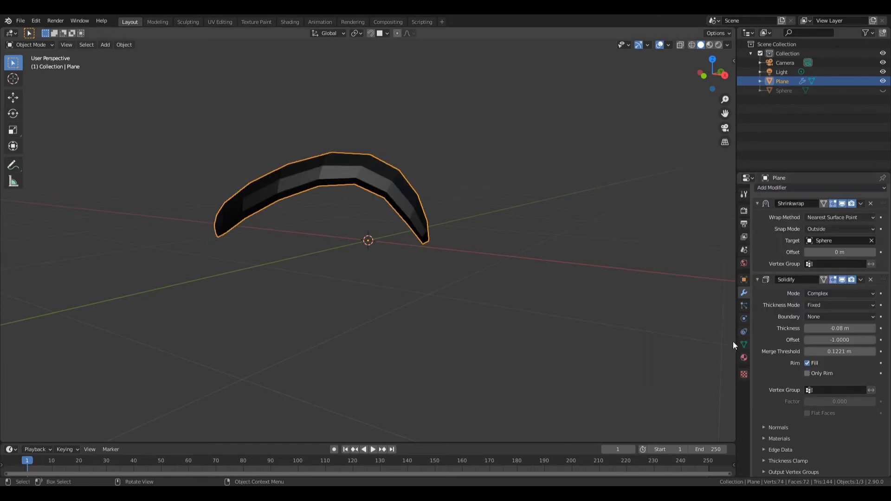
{"action": "scroll", "coordinate": [843, 430], "scroll_direction": "down", "scroll_amount": 3}
{"action": "scroll", "coordinate": [843, 430], "scroll_direction": "down", "scroll_amount": 1}
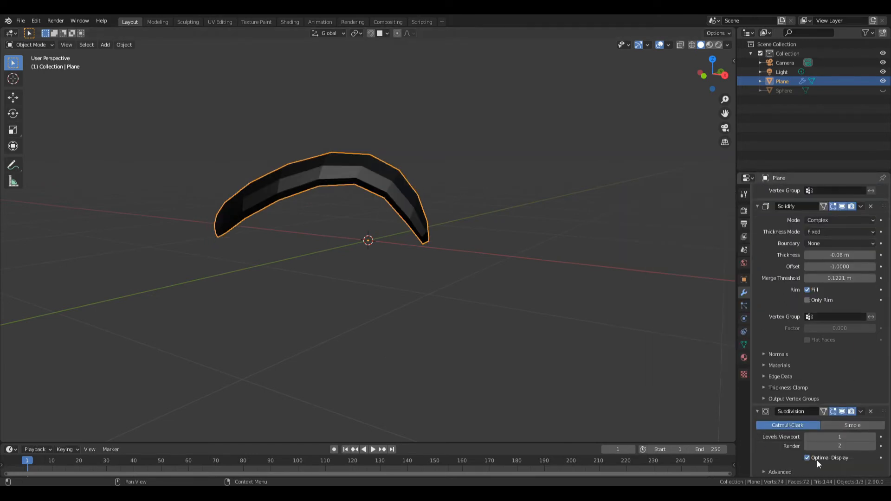
{"action": "left_click", "coordinate": [873, 437]}
{"action": "scroll", "coordinate": [822, 273], "scroll_direction": "up", "scroll_amount": 2}
{"action": "middle_click_drag", "start_coordinate": [385, 218], "coordinate": [293, 231]}
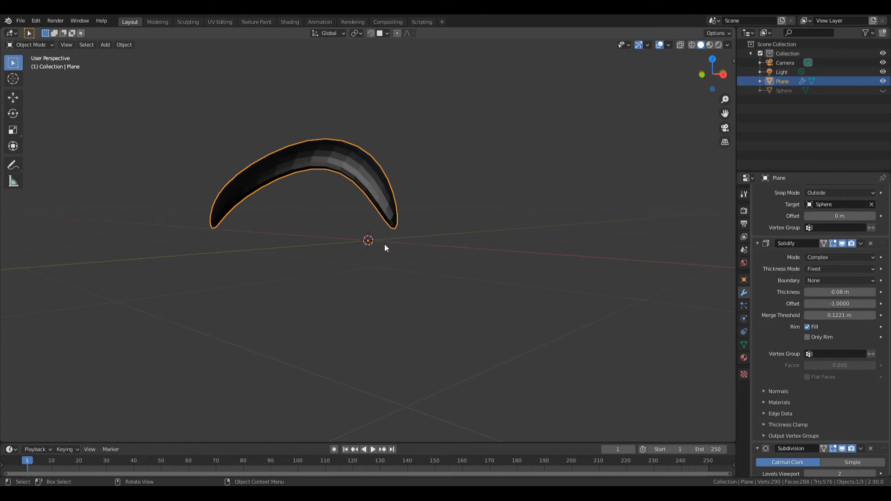
Unhide the sphere and move the Subdivision modifier above Solidify in the modifier stack
{"action": "key", "text": "alt+h"}
{"action": "middle_click_drag", "start_coordinate": [377, 244], "coordinate": [403, 234]}
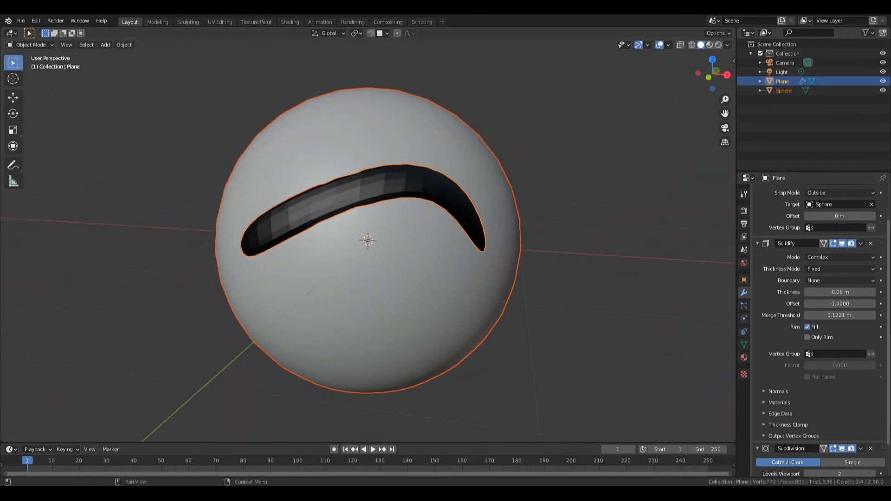
{"action": "left_click_drag", "start_coordinate": [884, 453], "coordinate": [887, 246]}
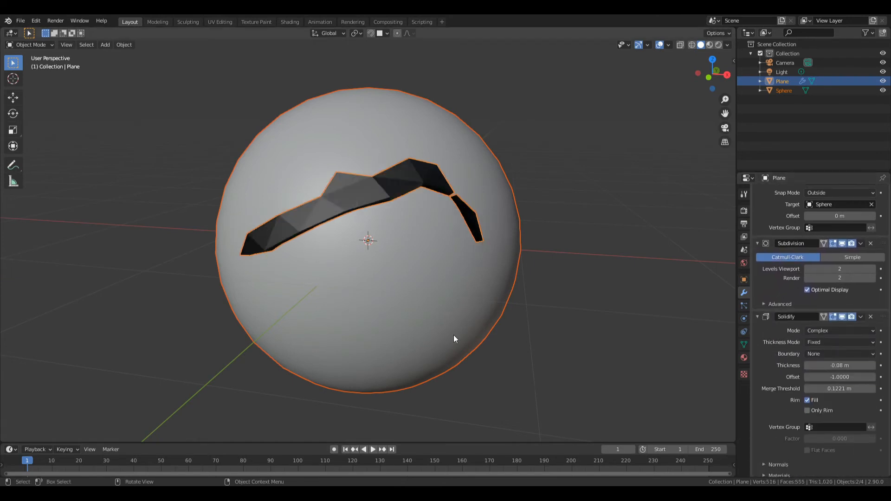
{"action": "middle_click_drag", "start_coordinate": [453, 335], "coordinate": [422, 265]}
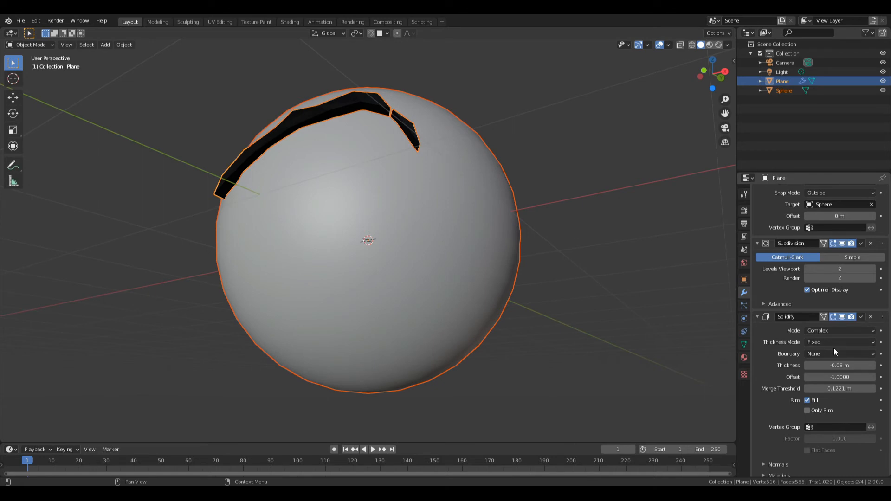
Set the strip's Solidify thickness to -0.17 m and its Merge Threshold to 0 m
{"action": "left_click_drag", "start_coordinate": [838, 365], "coordinate": [807, 365]}
{"action": "middle_click_drag", "start_coordinate": [529, 278], "coordinate": [509, 265]}
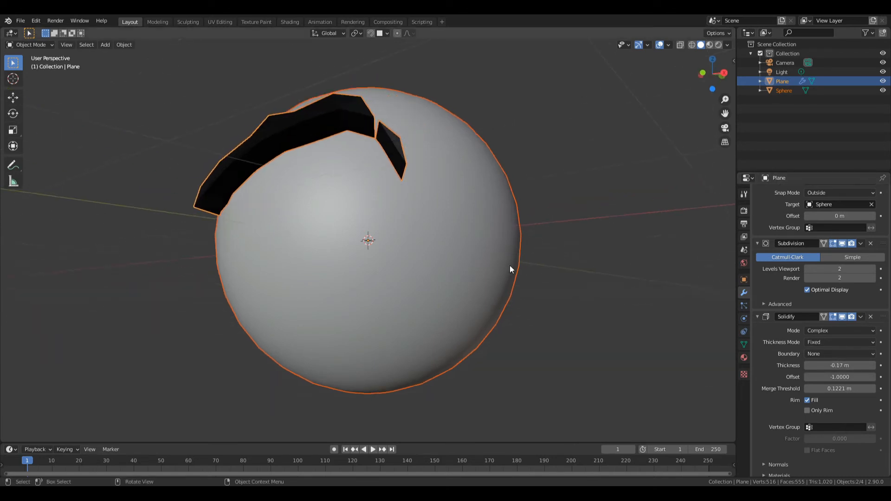
{"action": "left_click", "coordinate": [840, 388]}
{"action": "type", "text": "0"}
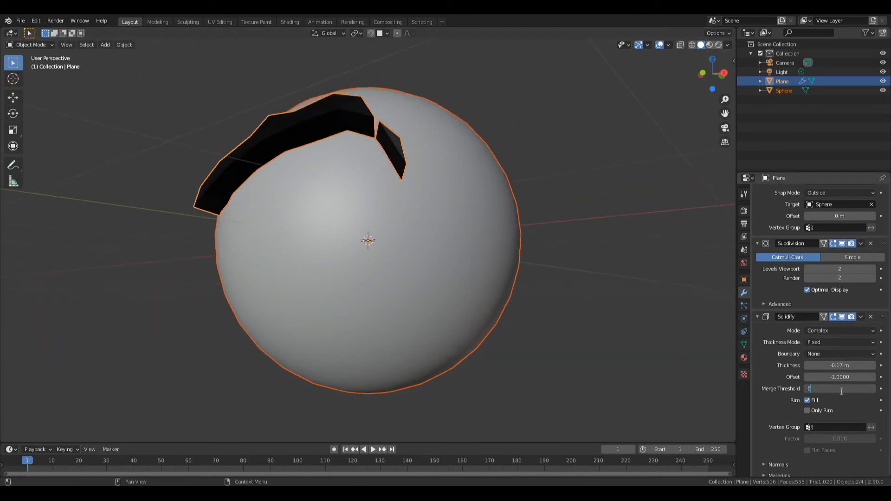
{"action": "key", "text": "Return"}
Examine the thickened strip on the sphere from several angles and review its modifier stack
{"action": "middle_click_drag", "start_coordinate": [199, 196], "coordinate": [337, 172]}
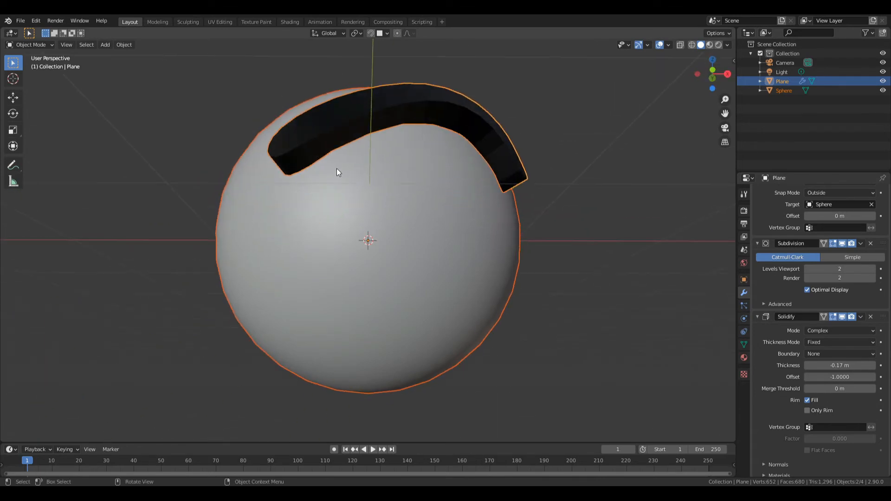
{"action": "middle_click_drag", "start_coordinate": [517, 179], "coordinate": [466, 233]}
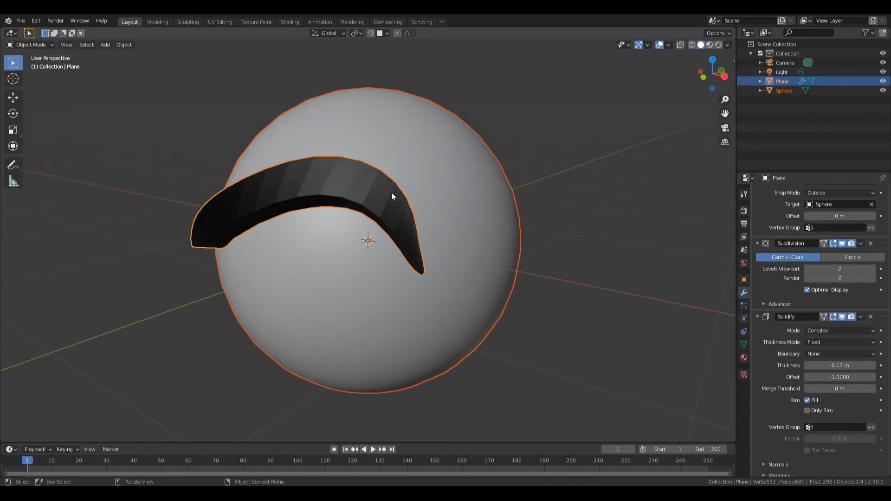
{"action": "middle_click_drag", "start_coordinate": [228, 215], "coordinate": [313, 269]}
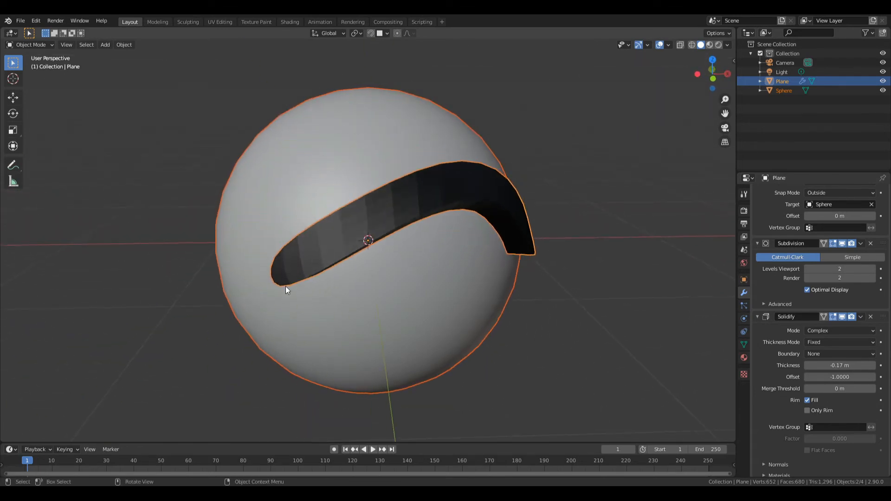
{"action": "middle_click_drag", "start_coordinate": [462, 204], "coordinate": [508, 197]}
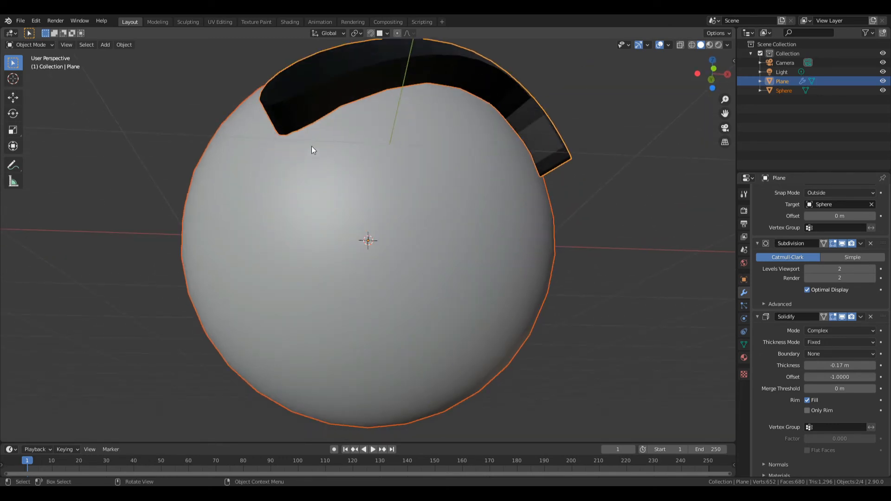
{"action": "scroll", "coordinate": [773, 311], "scroll_direction": "down", "scroll_amount": 2}
{"action": "scroll", "coordinate": [792, 384], "scroll_direction": "up", "scroll_amount": 4}
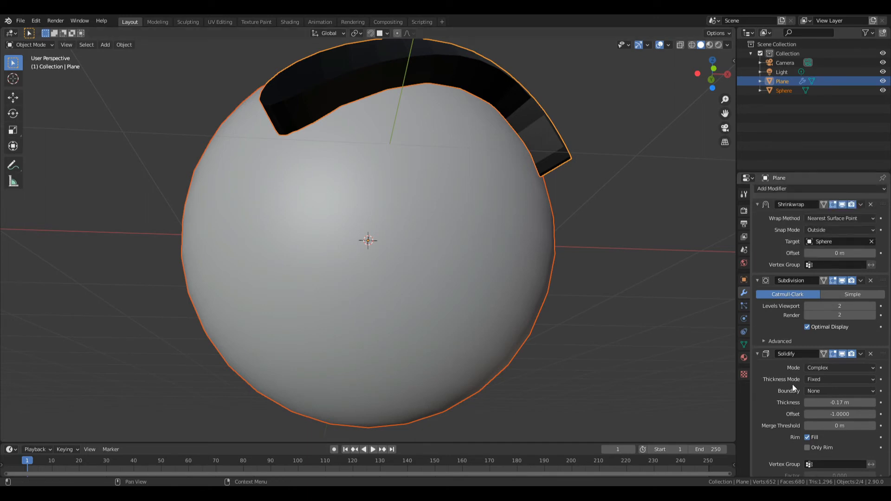
{"action": "scroll", "coordinate": [527, 260], "scroll_direction": "down", "scroll_amount": 3}
{"action": "middle_click_drag", "start_coordinate": [515, 256], "coordinate": [450, 301]}
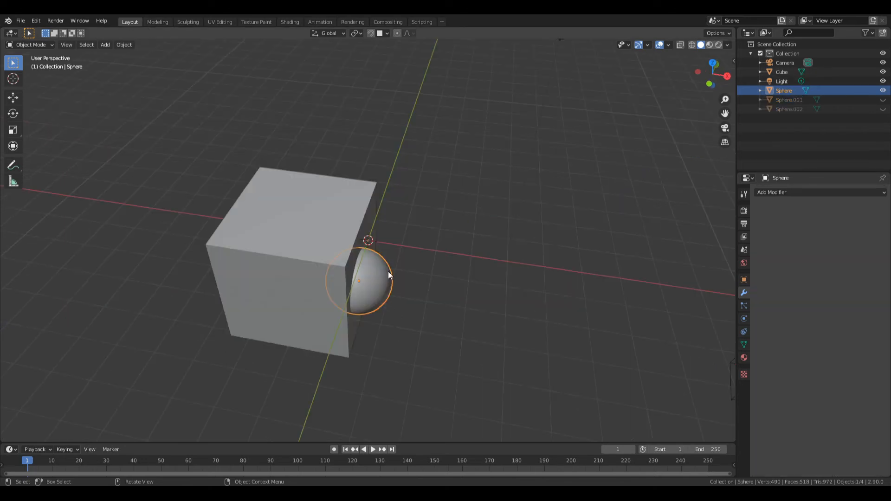
Move the sphere up so it overlaps the upper edge of the cube's side face
{"action": "middle_click_drag", "start_coordinate": [387, 271], "coordinate": [377, 297]}
{"action": "key", "text": "g"}
{"action": "left_click", "coordinate": [381, 261]}
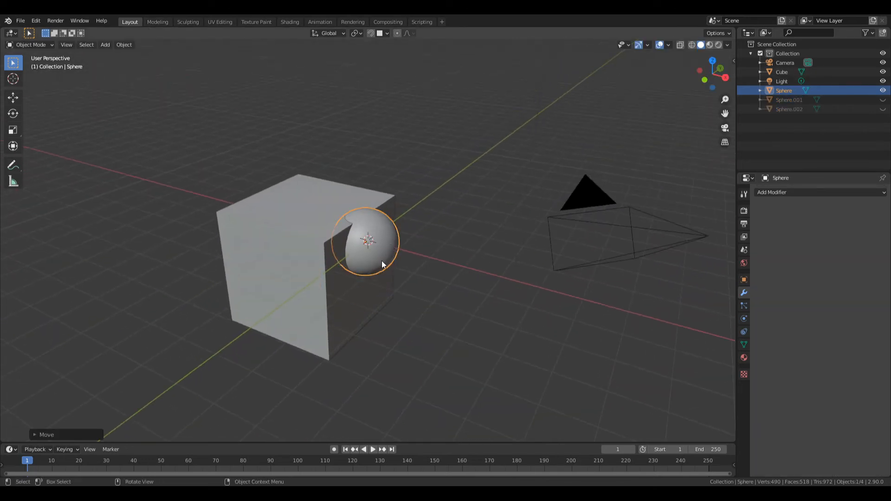
Add a Boolean modifier to the cube in Difference mode with Sphere as its object
{"action": "middle_click_drag", "start_coordinate": [382, 261], "coordinate": [478, 259]}
{"action": "left_click", "coordinate": [305, 290]}
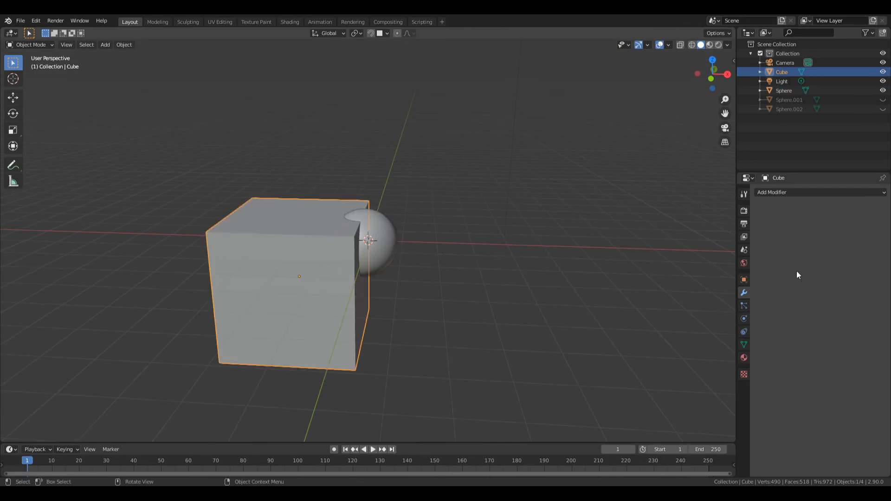
{"action": "left_click", "coordinate": [797, 192]}
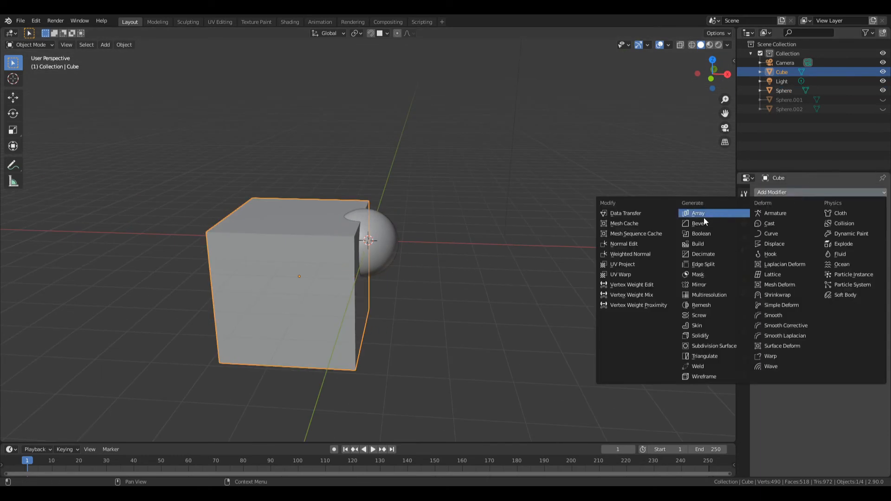
{"action": "left_click", "coordinate": [719, 235]}
{"action": "middle_click_drag", "start_coordinate": [503, 346], "coordinate": [412, 263]}
{"action": "scroll", "coordinate": [407, 261], "scroll_direction": "up", "scroll_amount": 1}
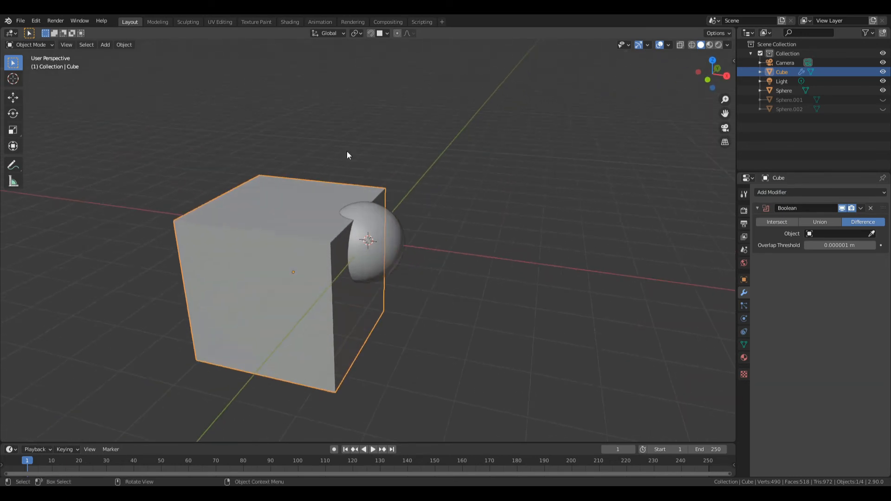
{"action": "left_click", "coordinate": [871, 233]}
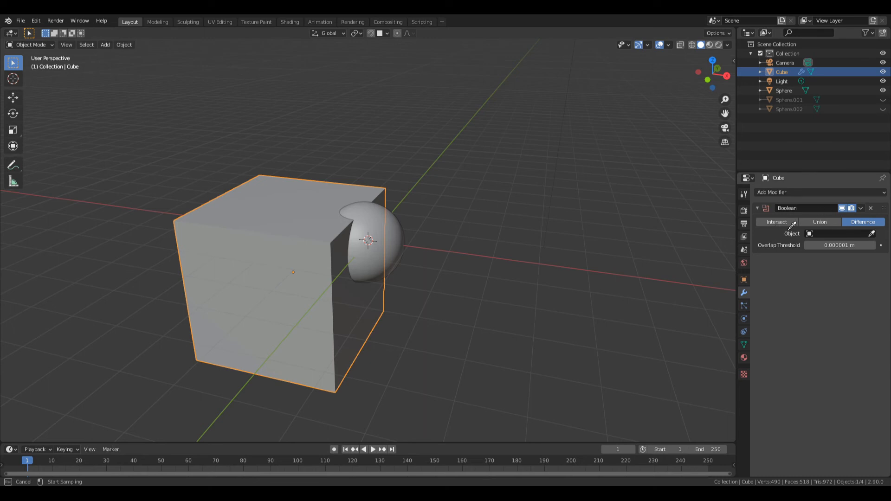
{"action": "left_click", "coordinate": [399, 232]}
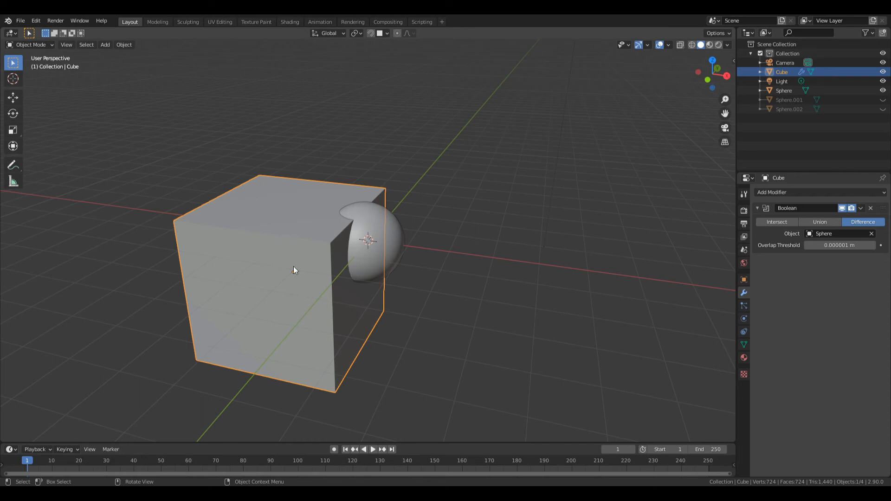
Hide the sphere to examine the Difference cut in the cube, and undo the hiding
{"action": "mouse_move", "coordinate": [372, 202]}
{"action": "middle_mouse_down"}
{"action": "mouse_move", "coordinate": [385, 197]}
{"action": "mouse_move", "coordinate": [363, 199]}
{"action": "middle_mouse_up"}
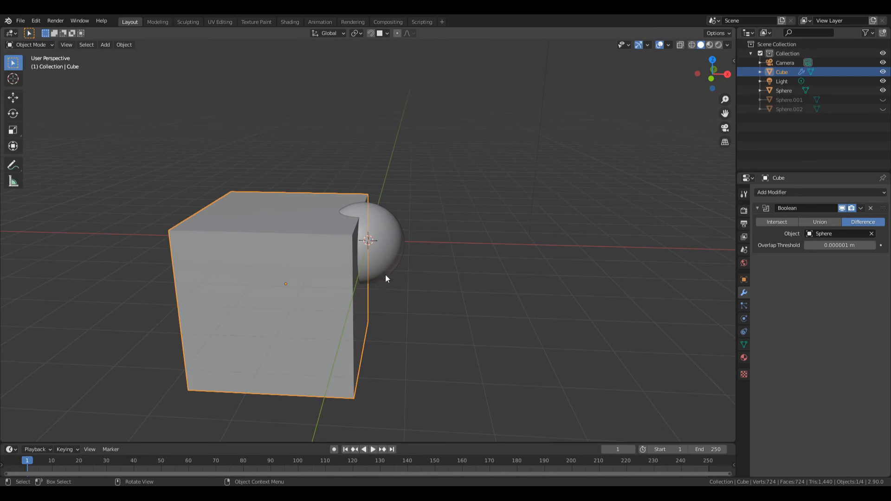
{"action": "middle_click_drag", "start_coordinate": [385, 278], "coordinate": [333, 274]}
{"action": "left_click", "coordinate": [376, 239]}
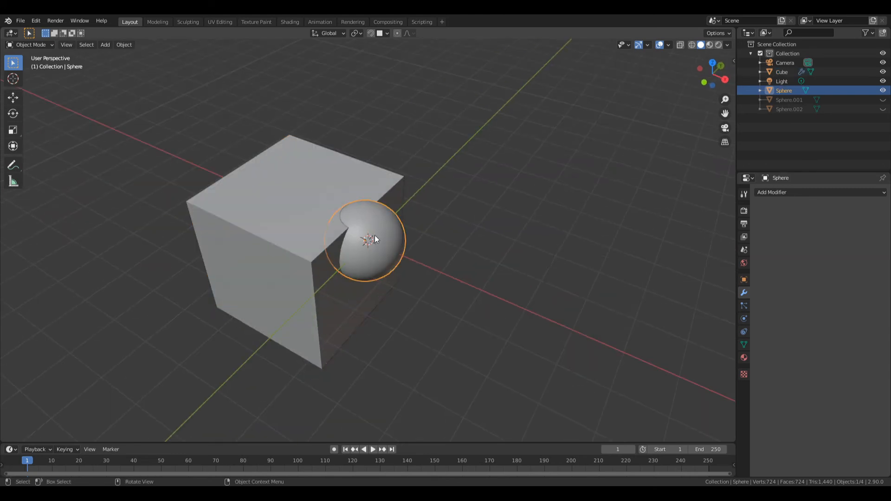
{"action": "key", "text": "h"}
{"action": "middle_click_drag", "start_coordinate": [382, 221], "coordinate": [379, 239]}
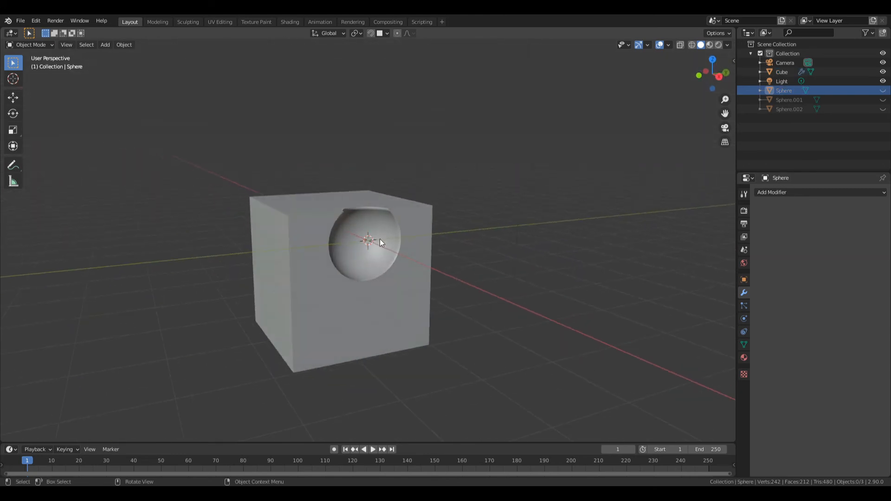
{"action": "middle_click_drag", "start_coordinate": [269, 263], "coordinate": [387, 317]}
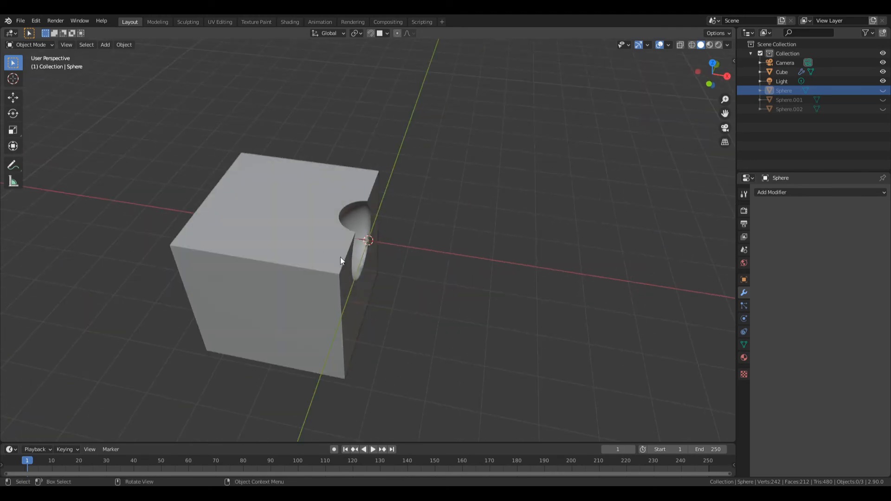
{"action": "key", "text": "ctrl+z"}
{"action": "key", "text": "ctrl+z"}
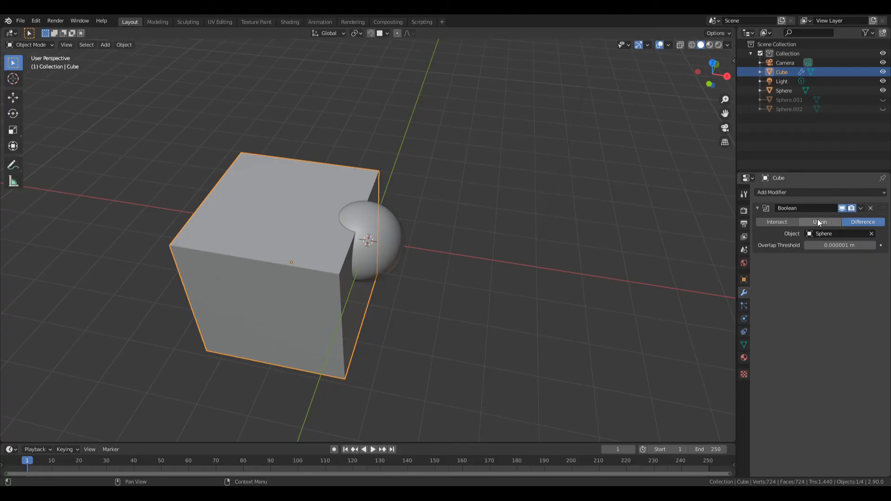
Switch the cube's Boolean modifier to Union and hide the sphere to inspect the merged shape
{"action": "left_click", "coordinate": [817, 221]}
{"action": "left_click", "coordinate": [396, 239]}
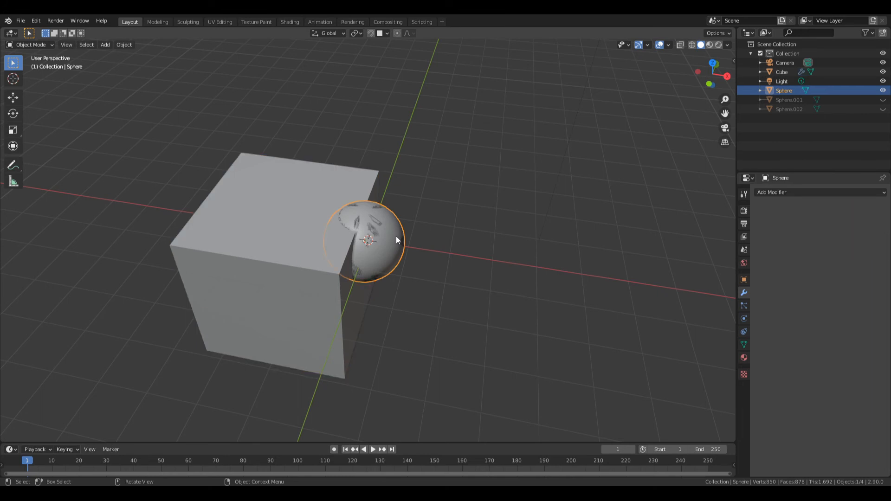
{"action": "key", "text": "h"}
{"action": "middle_click_drag", "start_coordinate": [402, 275], "coordinate": [342, 244]}
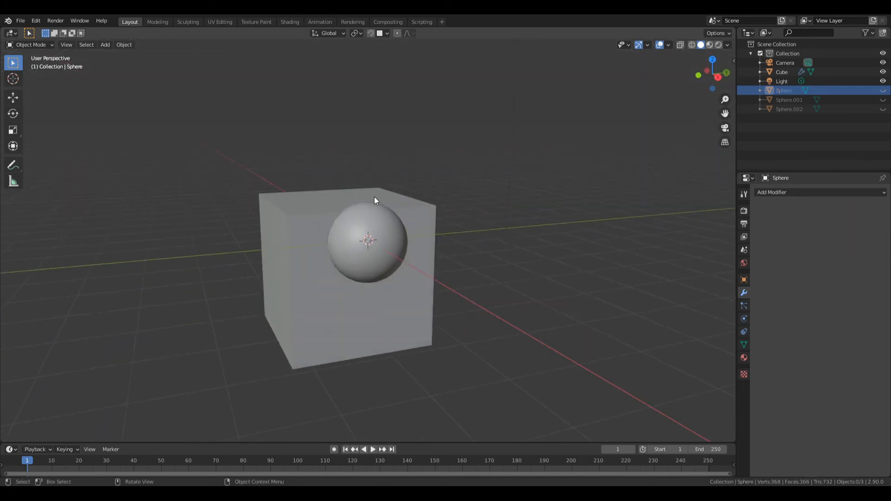
{"action": "middle_click_drag", "start_coordinate": [333, 282], "coordinate": [329, 277]}
Try the Intersect operation in the cube's Boolean modifier and restore it to Union
{"action": "left_click", "coordinate": [328, 277]}
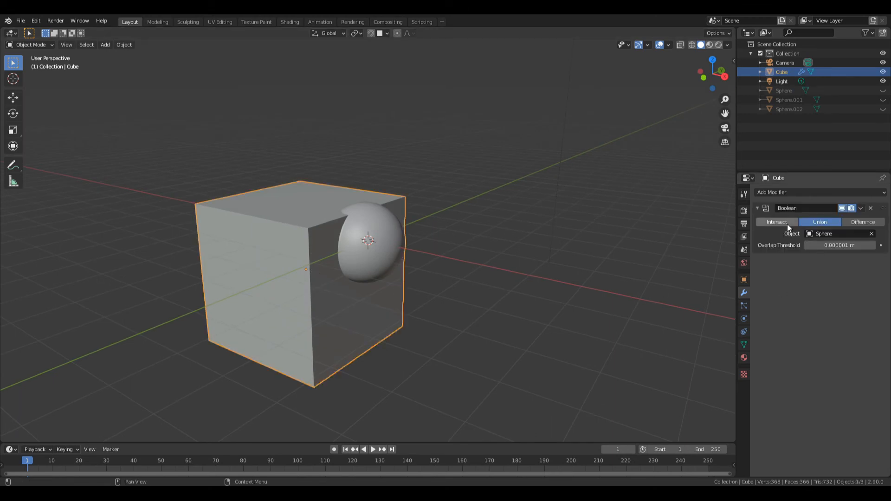
{"action": "middle_click_drag", "start_coordinate": [397, 276], "coordinate": [375, 242]}
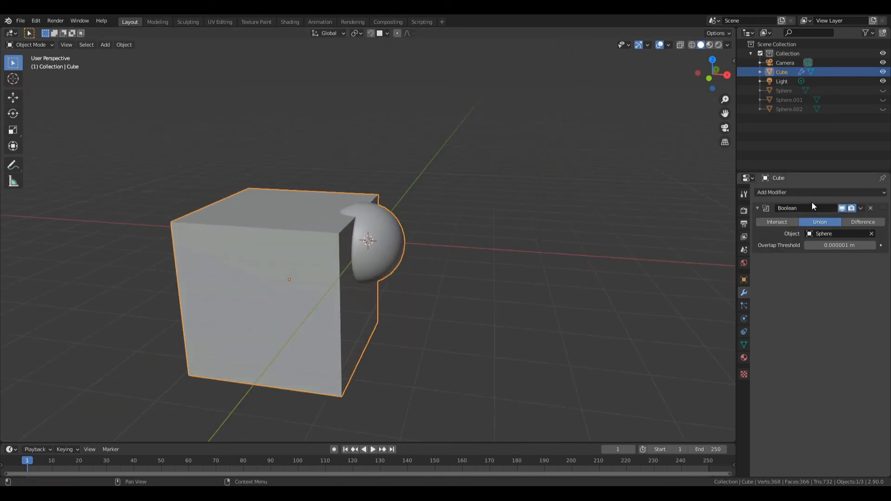
{"action": "left_click", "coordinate": [780, 222]}
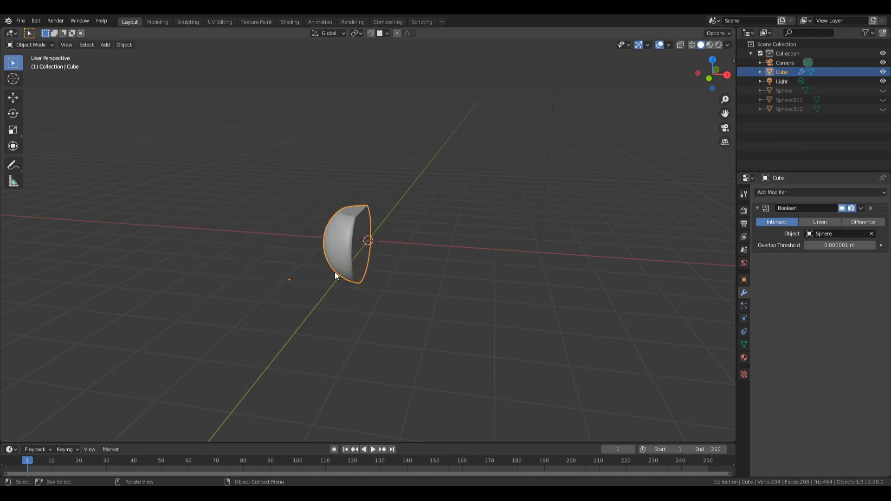
{"action": "middle_click_drag", "start_coordinate": [336, 276], "coordinate": [353, 268]}
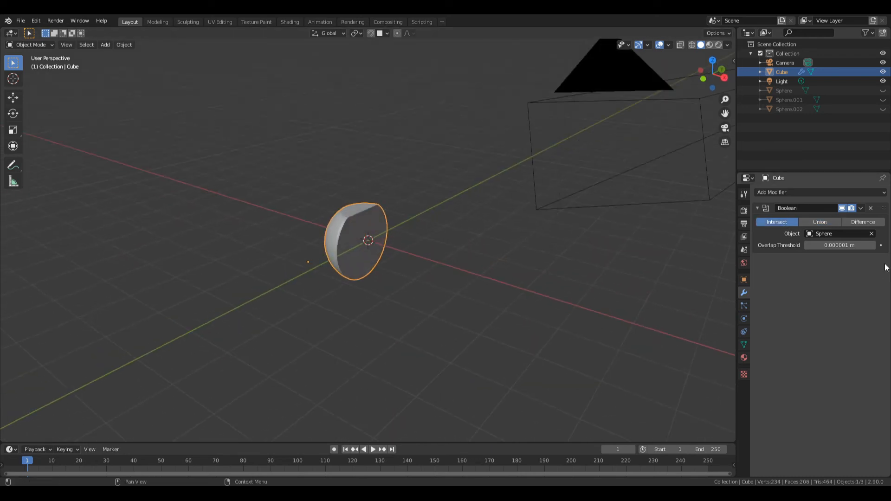
{"action": "left_click", "coordinate": [821, 222]}
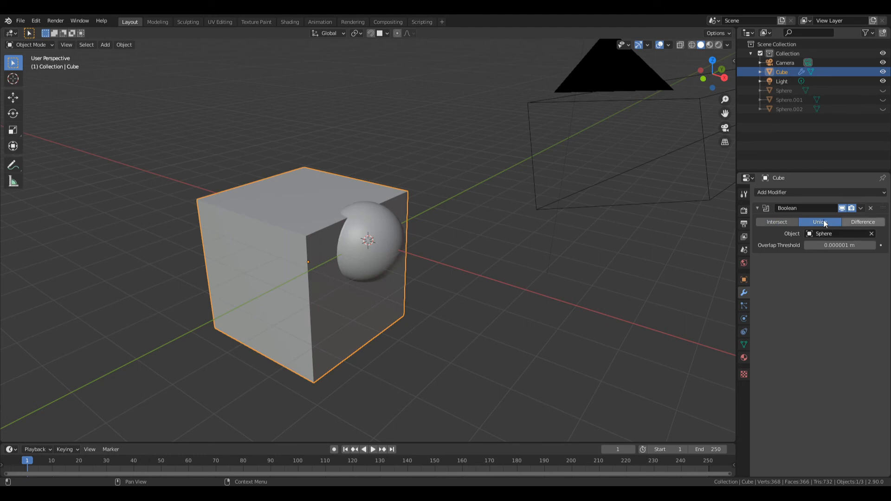
Unhide all the spheres and select only the cube
{"action": "scroll", "coordinate": [580, 239], "scroll_direction": "up", "scroll_amount": 1}
{"action": "scroll", "coordinate": [500, 229], "scroll_direction": "down", "scroll_amount": 2}
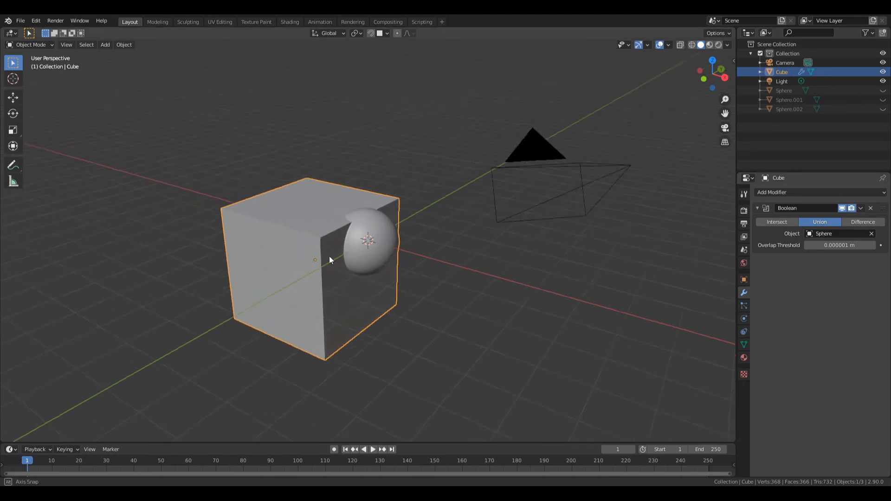
{"action": "key", "text": "alt+h"}
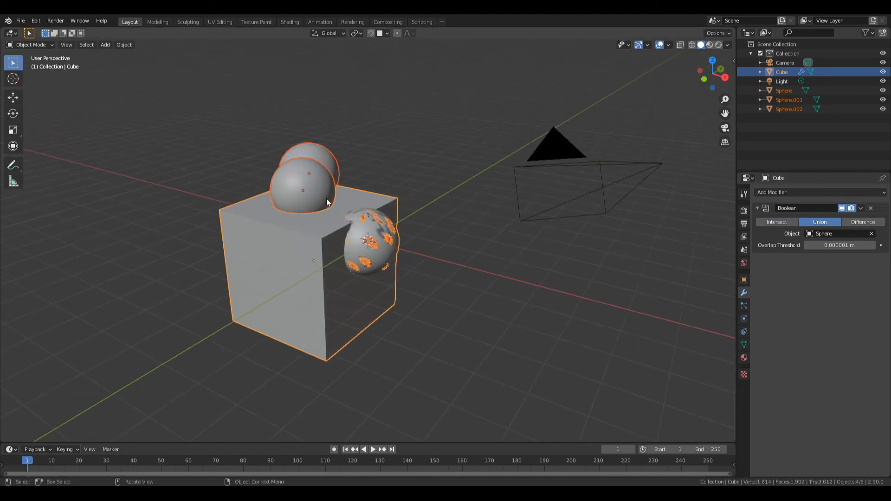
{"action": "left_click", "coordinate": [327, 201]}
{"action": "left_click", "coordinate": [376, 239]}
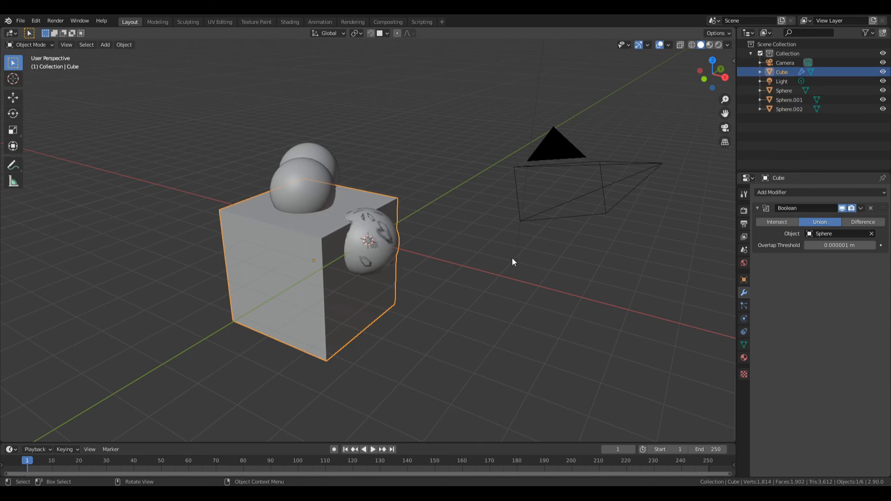
Add two more Boolean modifiers in Difference mode to the cube, using Sphere.001 and Sphere.002 as their objects
{"action": "middle_click_drag", "start_coordinate": [365, 244], "coordinate": [408, 243]}
{"action": "left_click", "coordinate": [868, 193]}
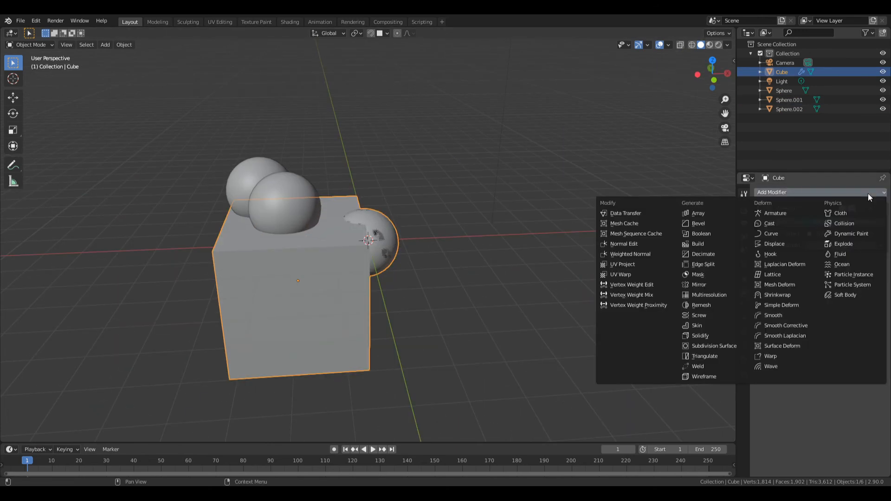
{"action": "left_click", "coordinate": [710, 234]}
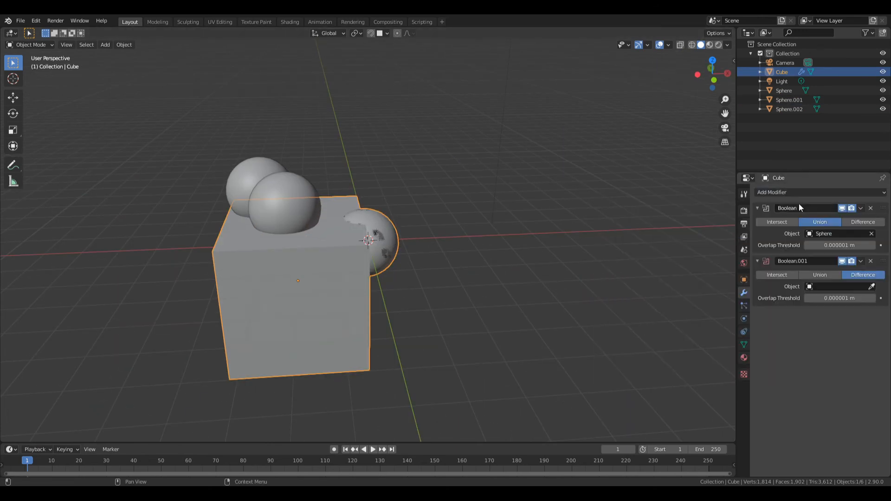
{"action": "left_click", "coordinate": [807, 193]}
{"action": "left_click", "coordinate": [709, 234]}
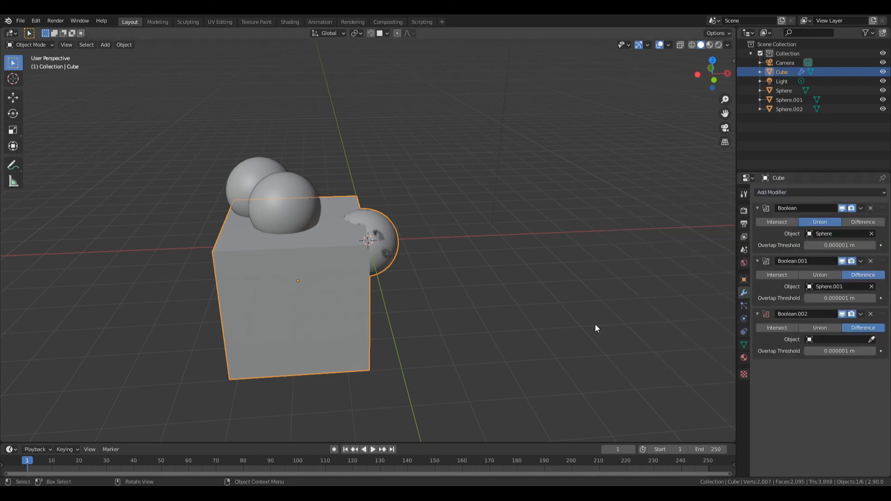
{"action": "left_click", "coordinate": [871, 339]}
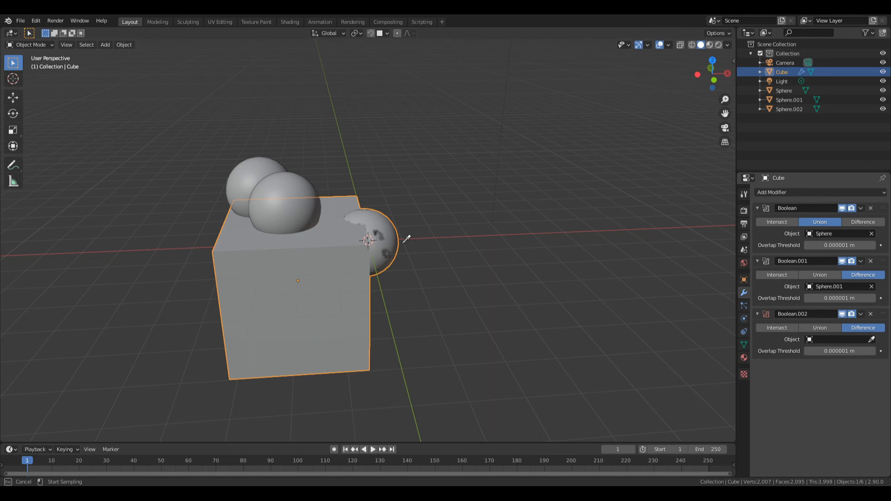
{"action": "left_click", "coordinate": [247, 170]}
Hide the two spheres above the cube and the one at its side to inspect the combined Booleans
{"action": "left_click", "coordinate": [297, 213]}
{"action": "middle_click_drag", "start_coordinate": [339, 218], "coordinate": [307, 238]}
{"action": "key", "text": "h"}
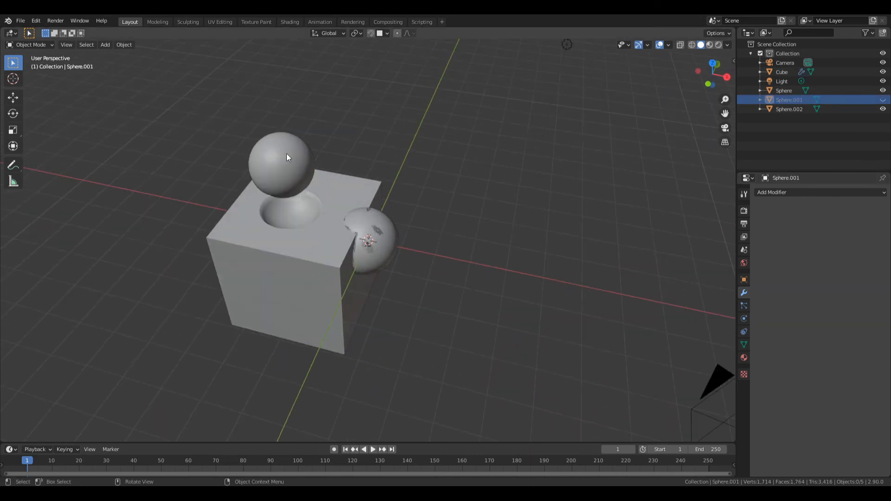
{"action": "left_click", "coordinate": [286, 154]}
{"action": "key", "text": "h"}
{"action": "left_click", "coordinate": [377, 233]}
{"action": "key", "text": "h"}
{"action": "middle_click_drag", "start_coordinate": [377, 233], "coordinate": [327, 217]}
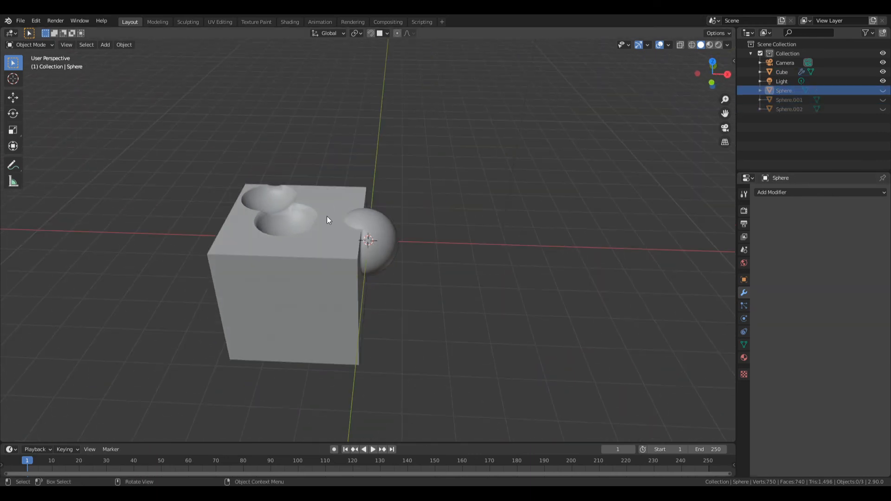
Select the cube, switch its Sphere.002 Boolean modifier to Union, and move that modifier above the Sphere.001 Boolean in the stack
{"action": "left_click", "coordinate": [297, 226]}
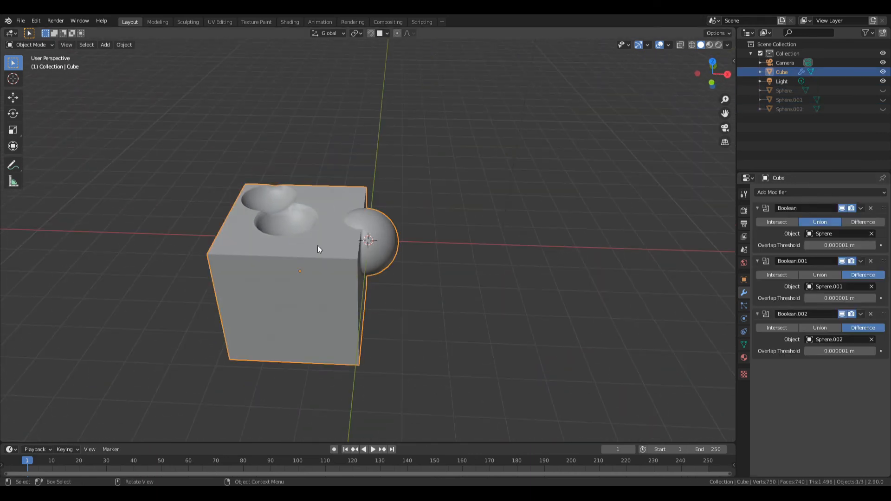
{"action": "left_click", "coordinate": [831, 277]}
{"action": "left_click", "coordinate": [854, 275]}
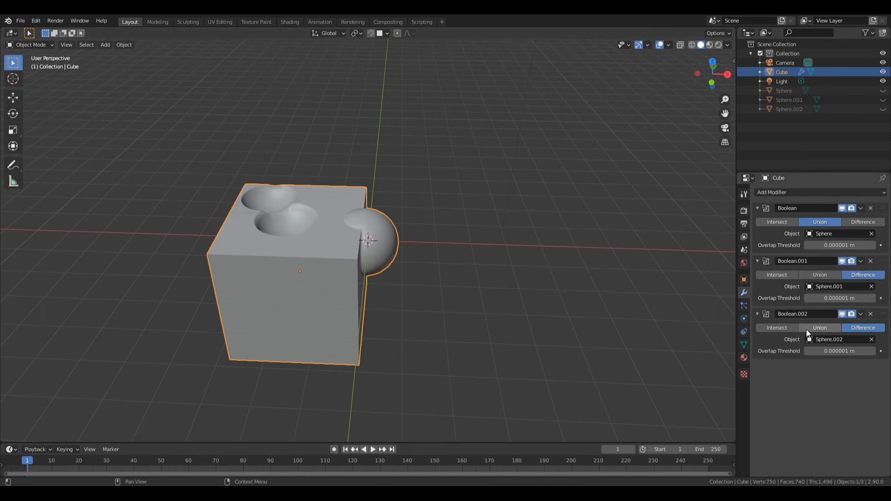
{"action": "left_click", "coordinate": [819, 327]}
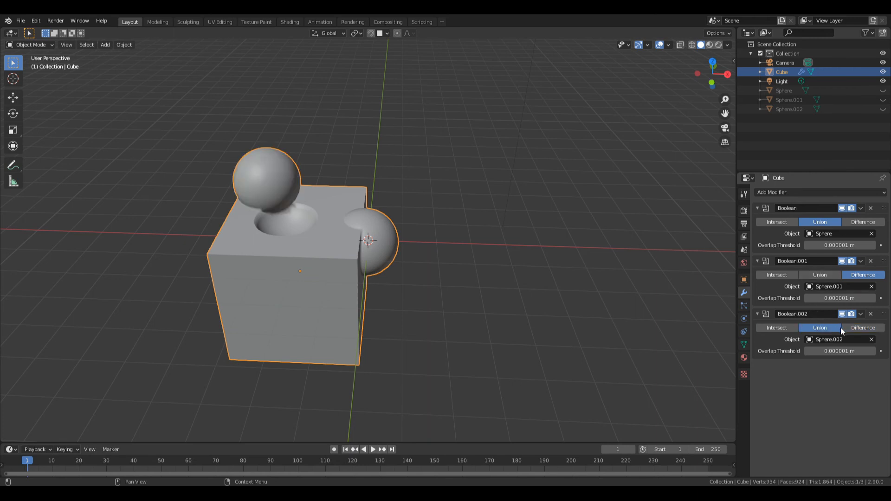
{"action": "left_click_drag", "start_coordinate": [883, 314], "coordinate": [886, 264]}
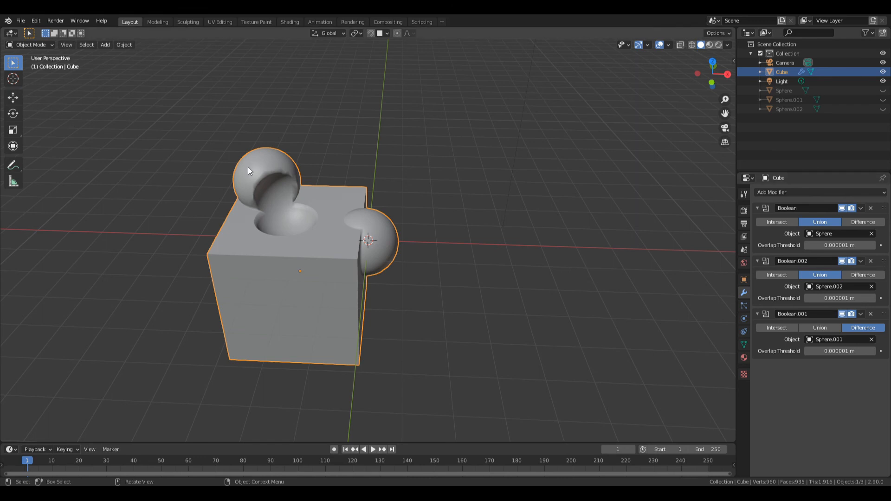
{"action": "middle_click_drag", "start_coordinate": [333, 257], "coordinate": [377, 202]}
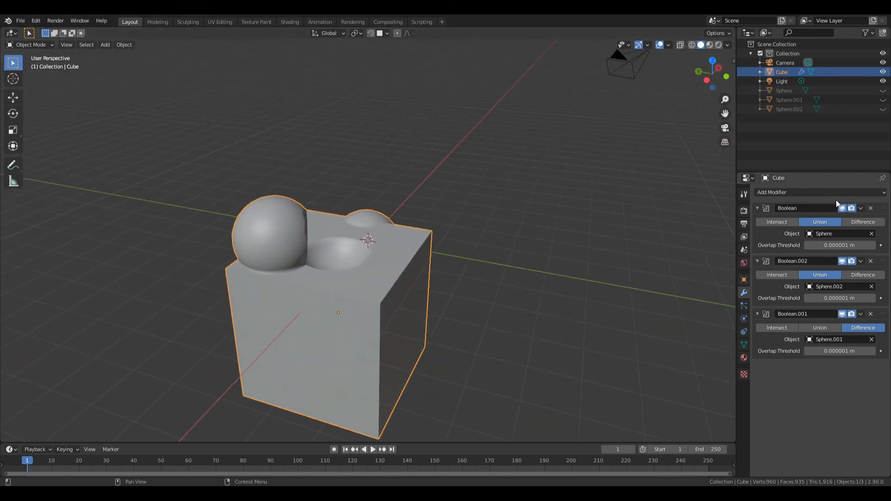
{"action": "middle_click_drag", "start_coordinate": [416, 239], "coordinate": [311, 172]}
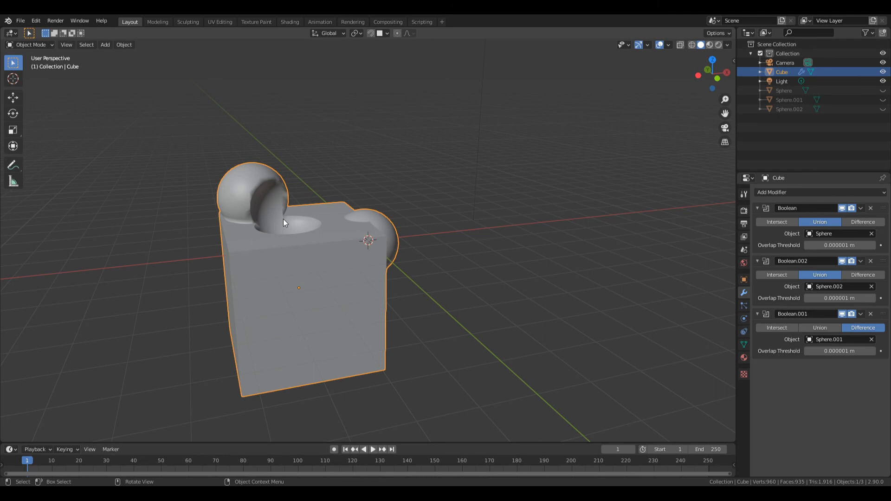
Add a Subdivision Surface modifier to the cube after its Boolean modifiers and inspect the resulting shape
{"action": "left_click", "coordinate": [821, 192]}
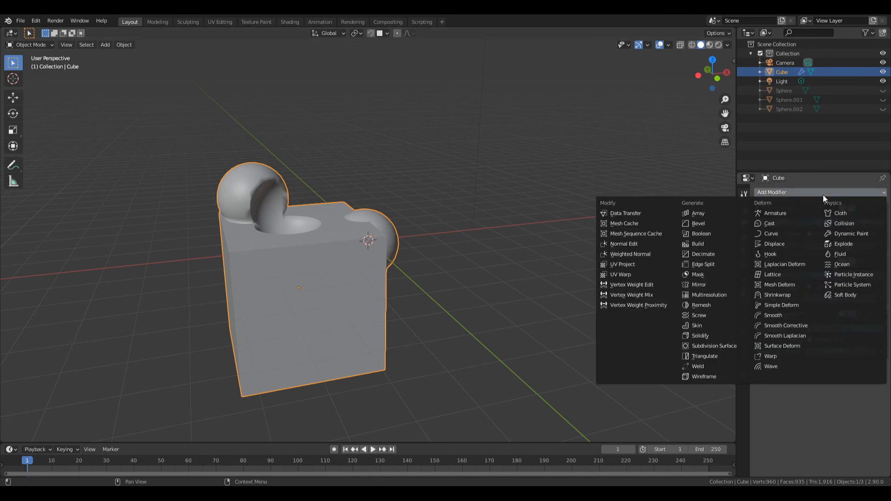
{"action": "left_click", "coordinate": [704, 347]}
{"action": "middle_click_drag", "start_coordinate": [580, 302], "coordinate": [239, 341]}
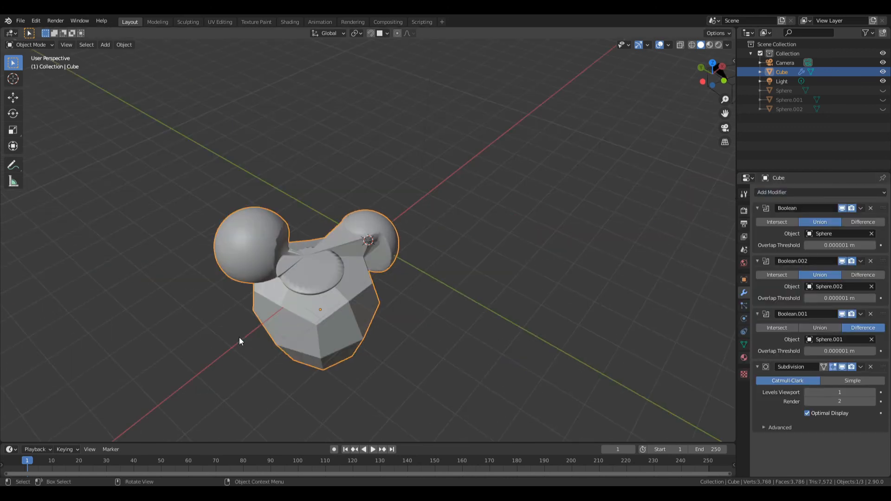
{"action": "middle_click_drag", "start_coordinate": [364, 283], "coordinate": [327, 318]}
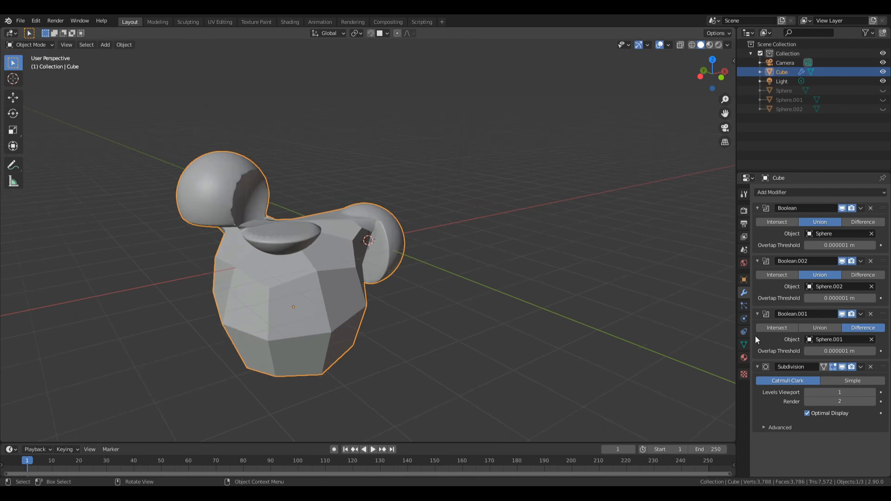
Move the Subdivision modifier above all the cube's Boolean modifiers and set its viewport levels to 3
{"action": "left_click_drag", "start_coordinate": [883, 366], "coordinate": [889, 210]}
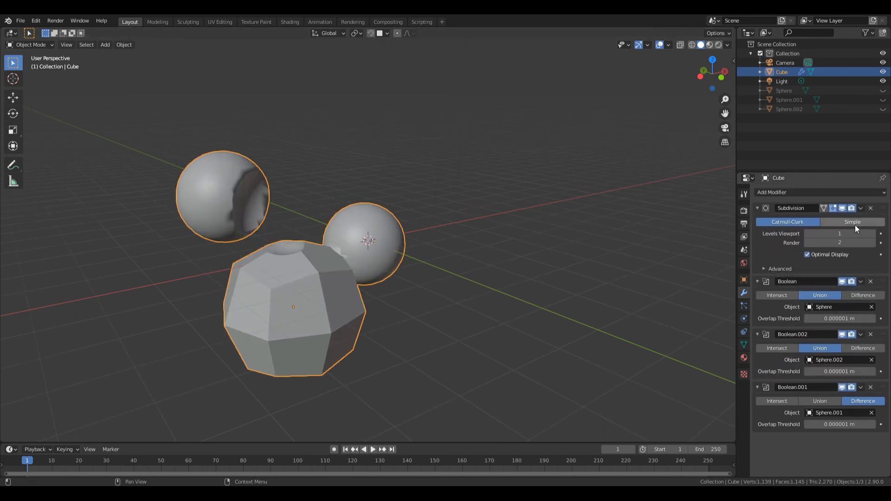
{"action": "middle_click_drag", "start_coordinate": [197, 228], "coordinate": [278, 295]}
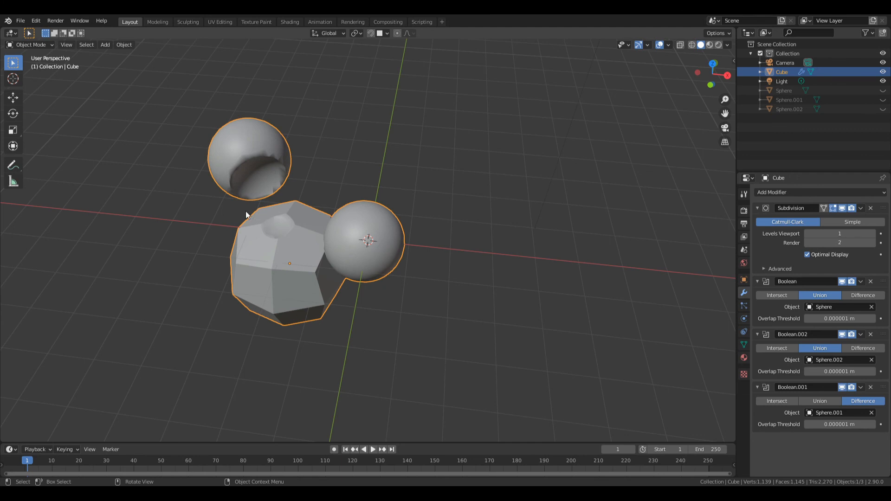
{"action": "left_click", "coordinate": [873, 234]}
{"action": "left_click", "coordinate": [872, 233]}
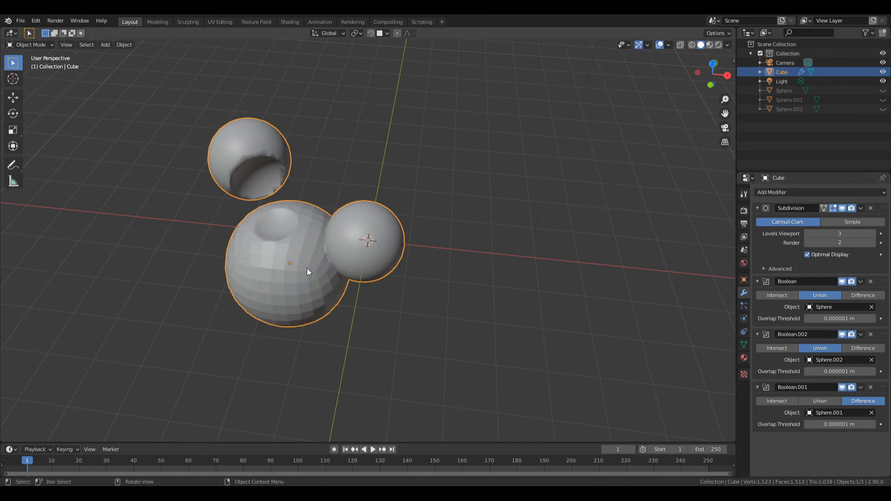
{"action": "middle_click_drag", "start_coordinate": [307, 268], "coordinate": [239, 224]}
{"action": "middle_click_drag", "start_coordinate": [326, 161], "coordinate": [279, 310]}
{"action": "middle_click_drag", "start_coordinate": [270, 272], "coordinate": [344, 284]}
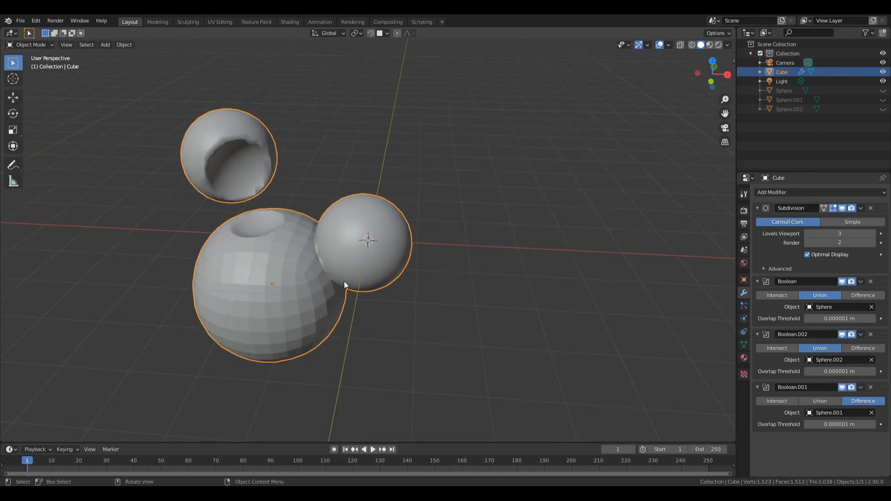
{"action": "middle_click_drag", "start_coordinate": [366, 246], "coordinate": [184, 133]}
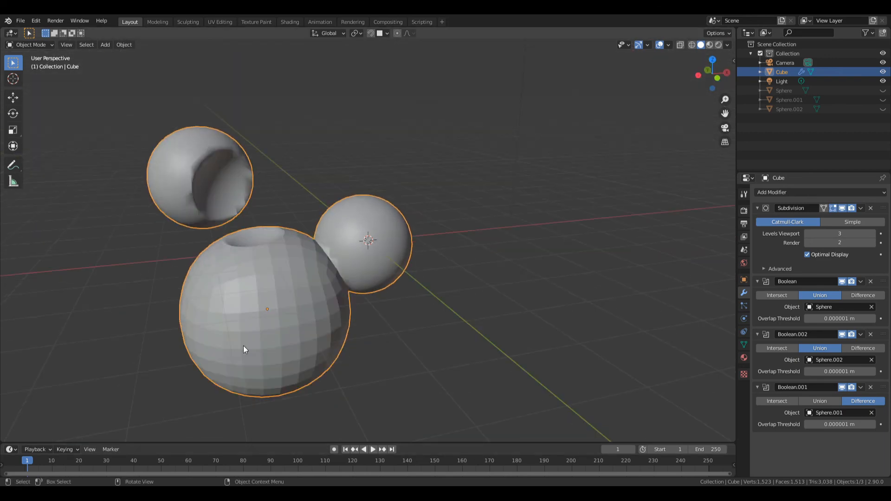